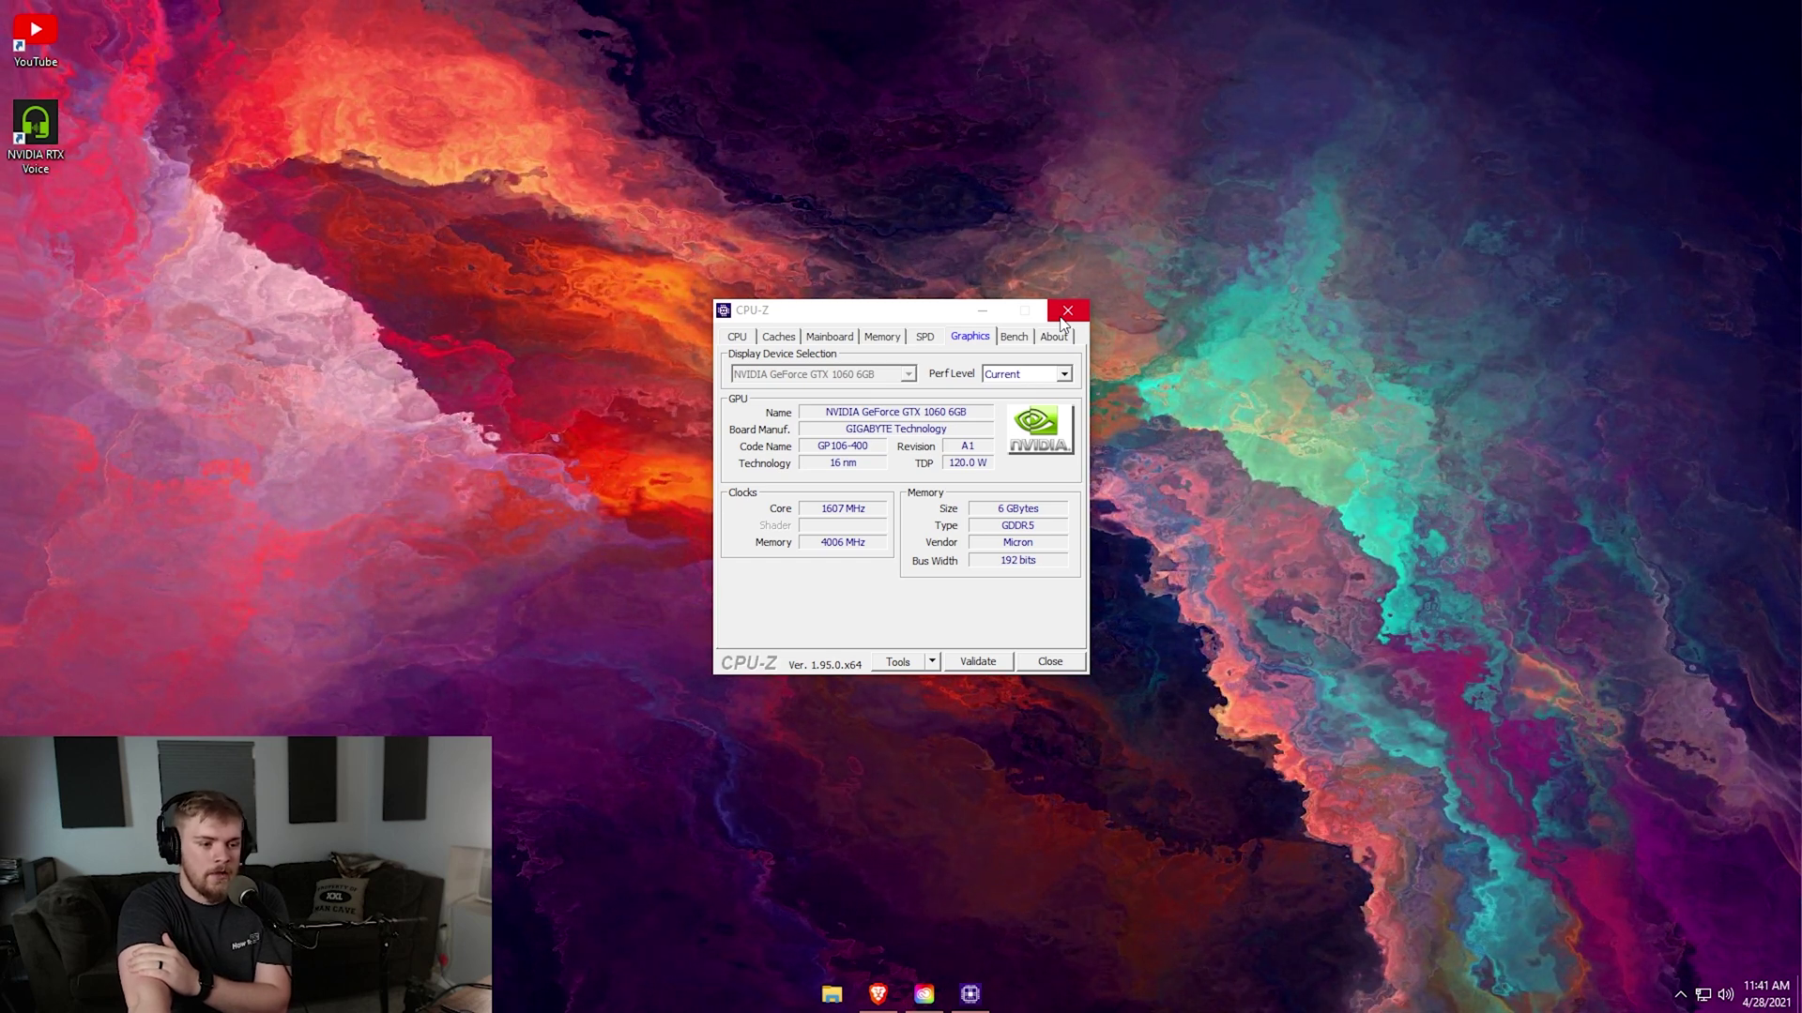
Close CPU-Z and bring up the NVIDIA RTX Voice settings window from the background apps.
left_click(1061, 319)
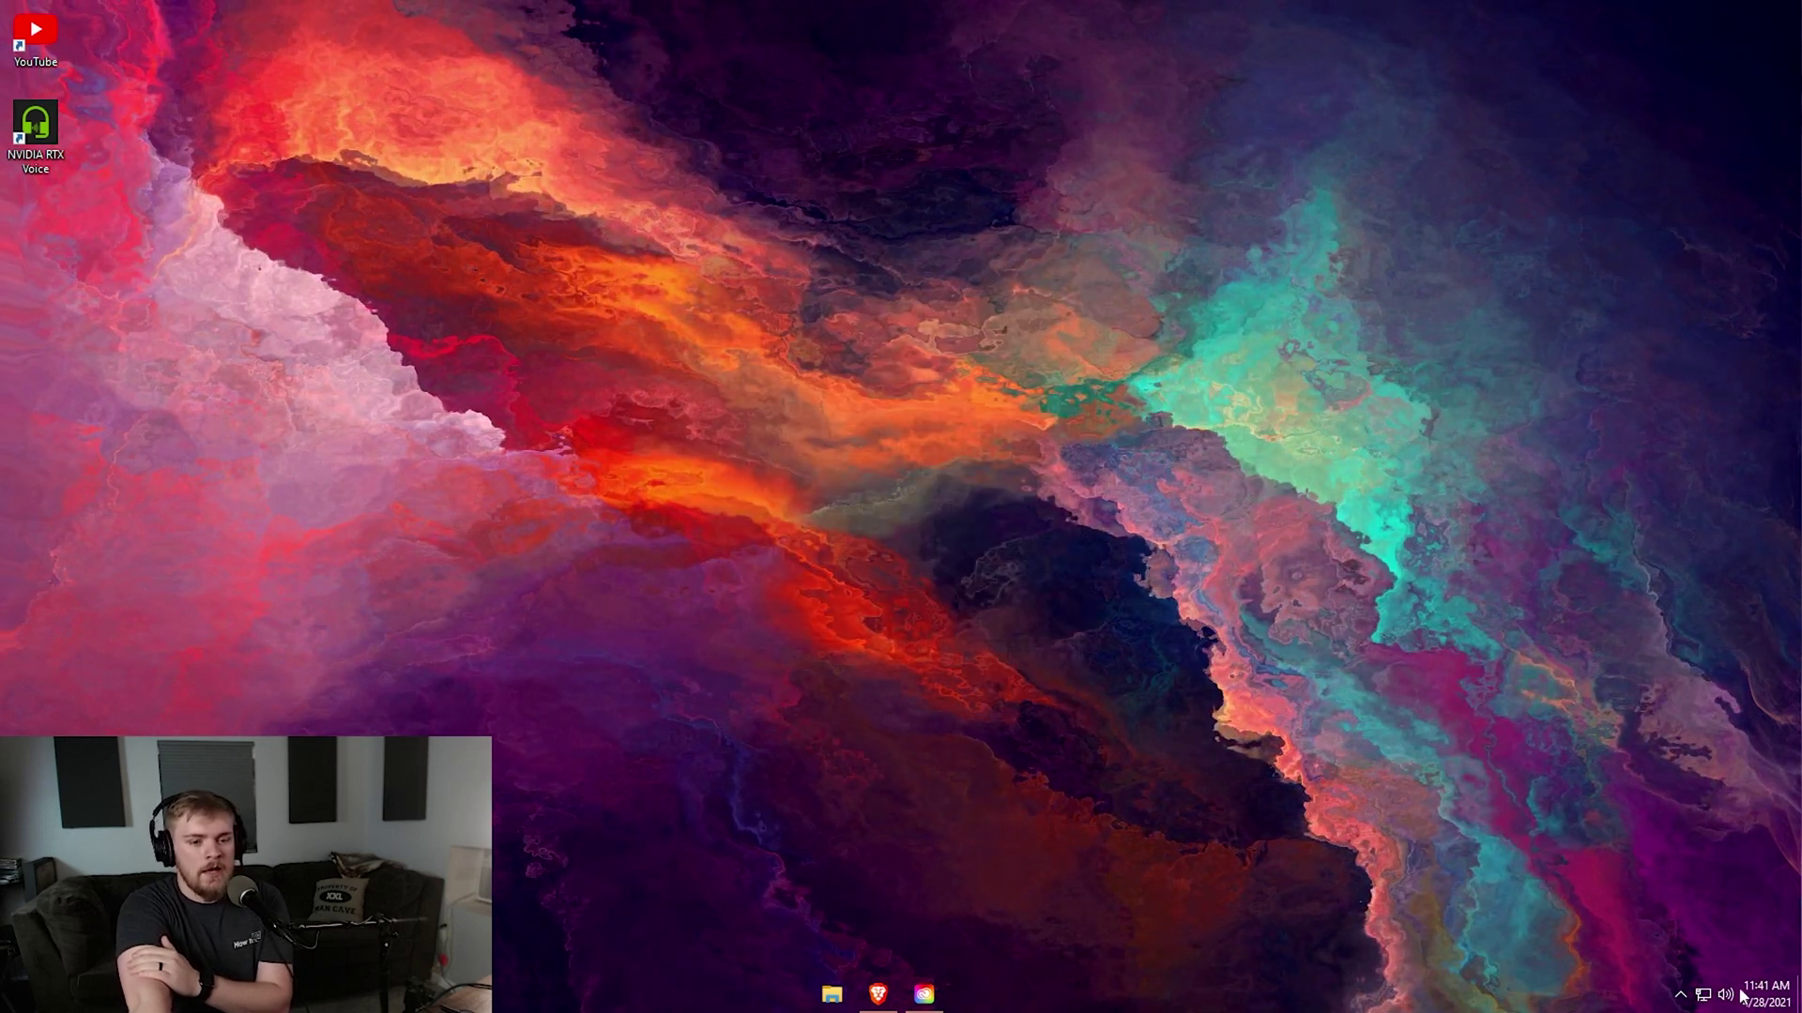
left_click(1680, 993)
left_click(1699, 957)
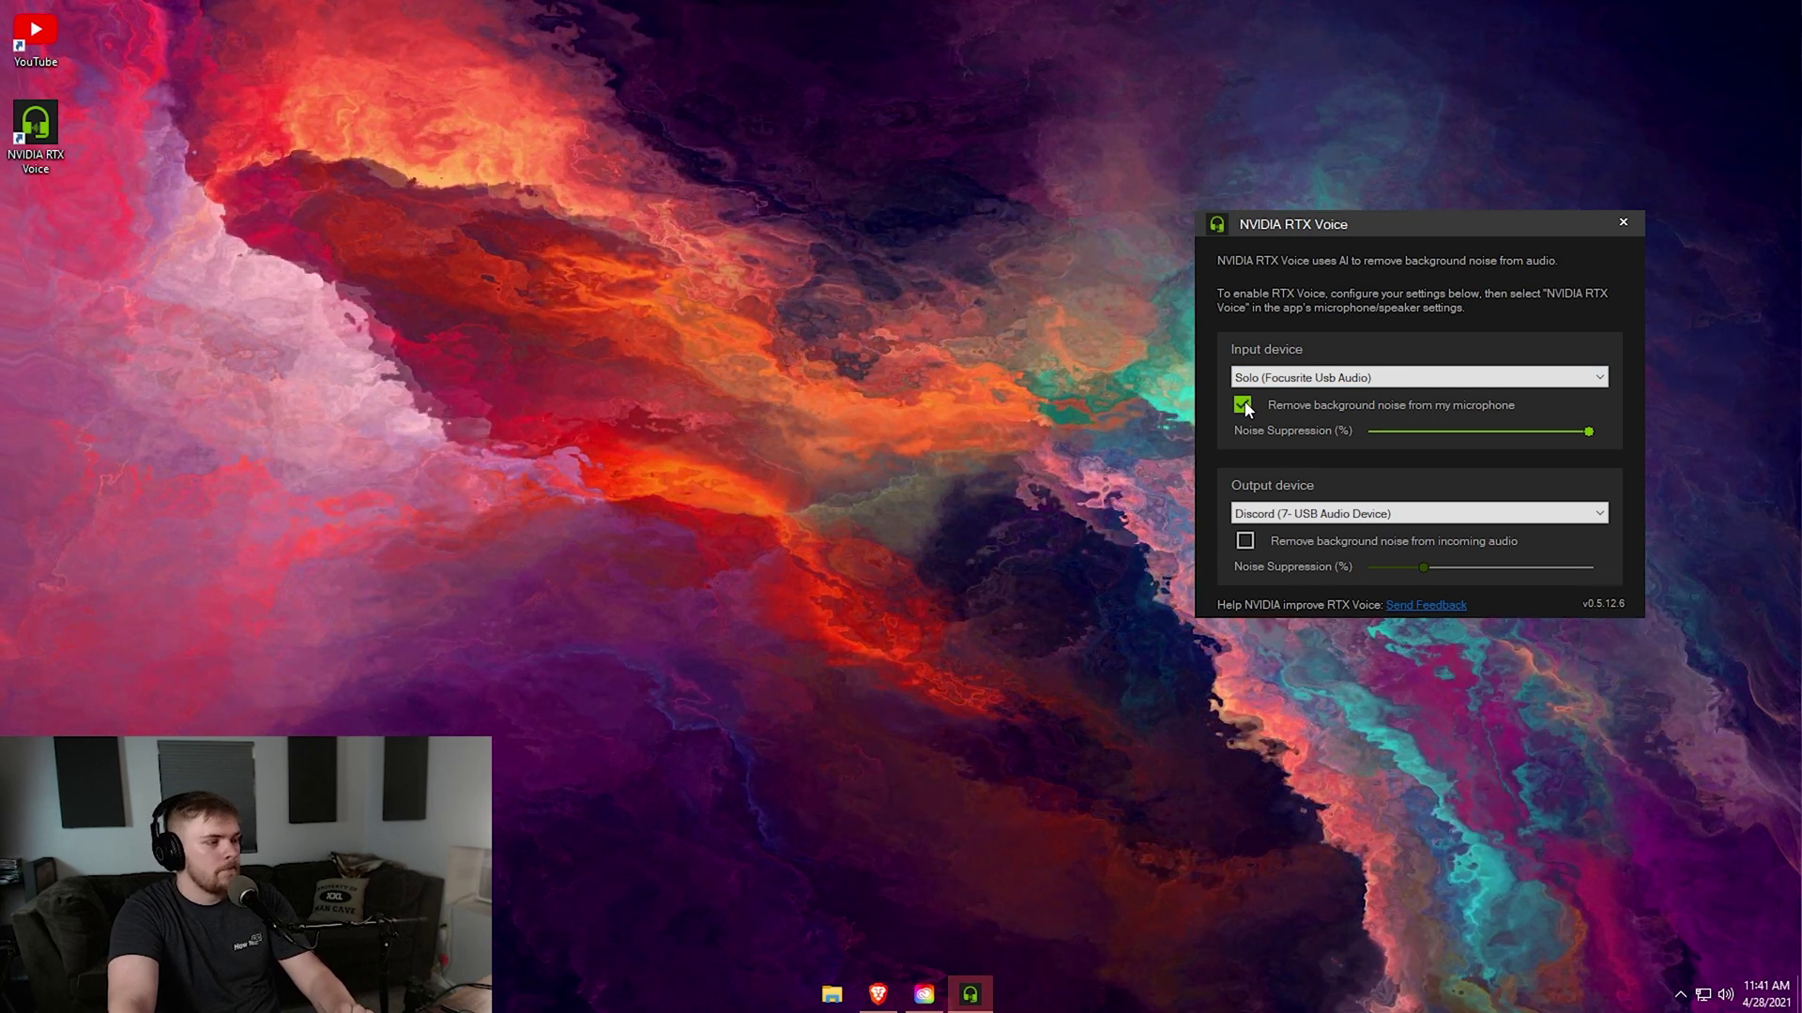
Switch background noise removal for the microphone off and back on, and move the RTX Voice window toward the screen's middle.
left_click(1243, 406)
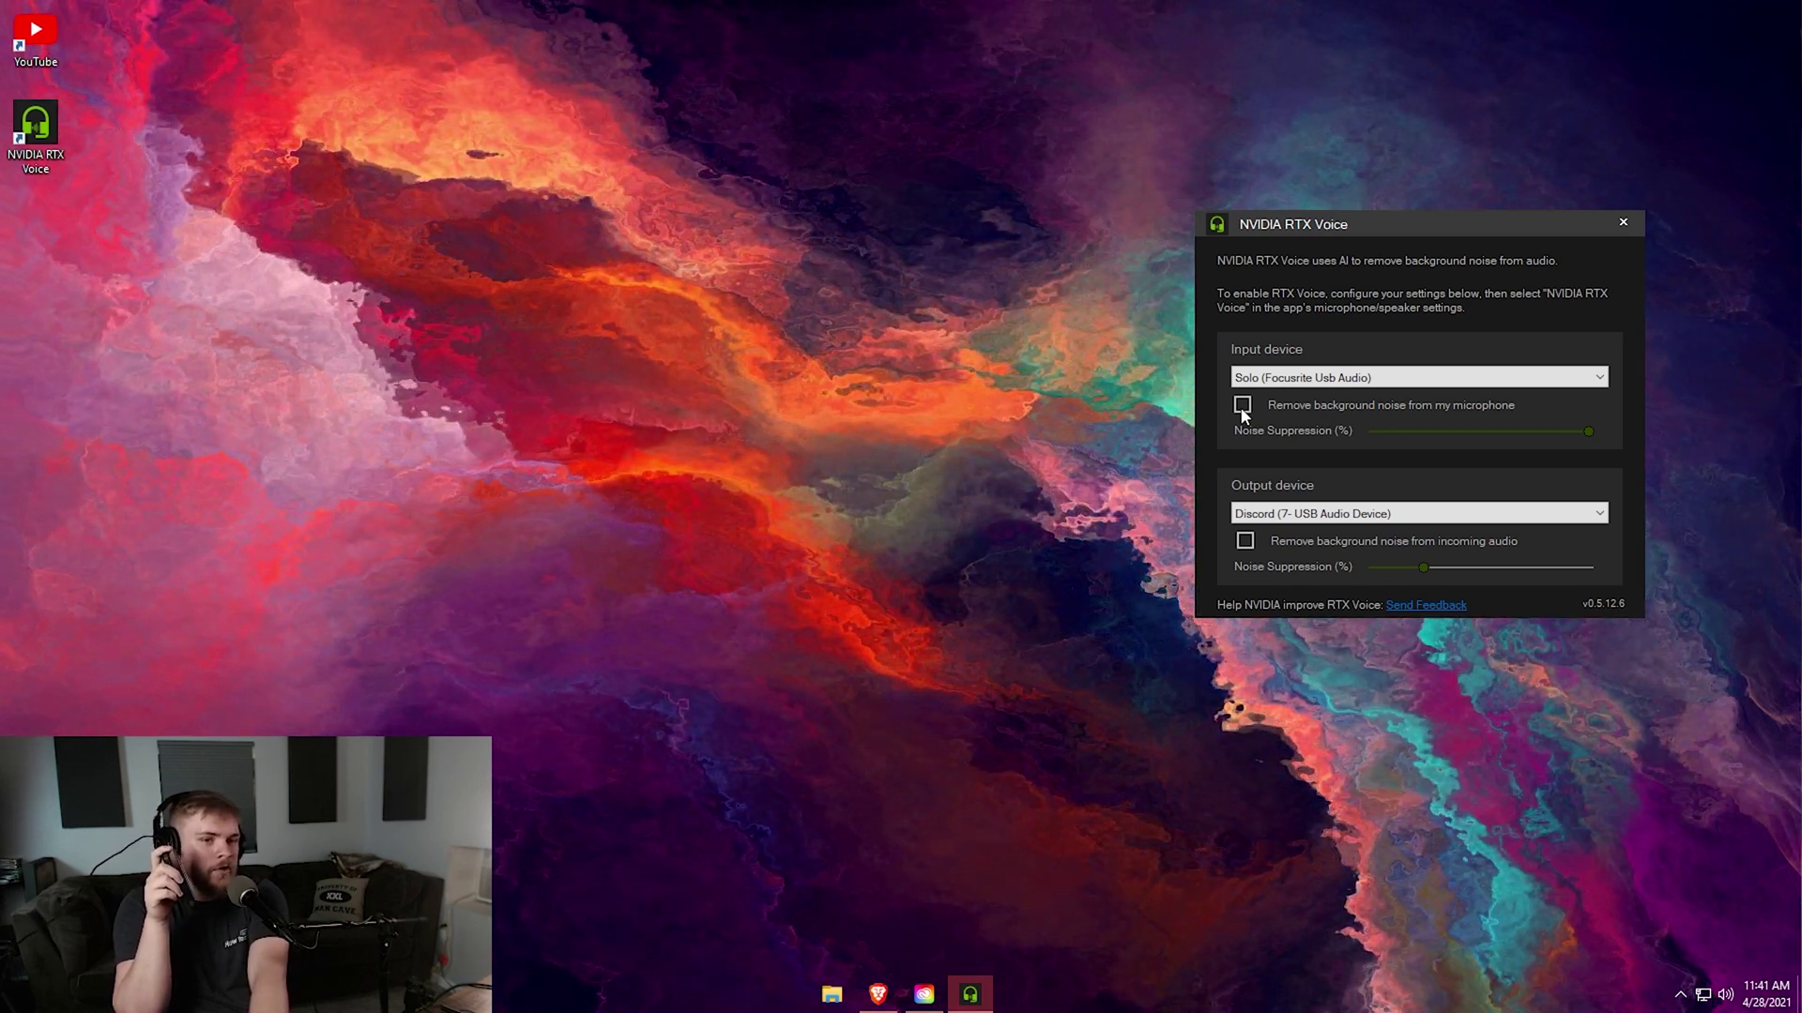
left_click(1242, 406)
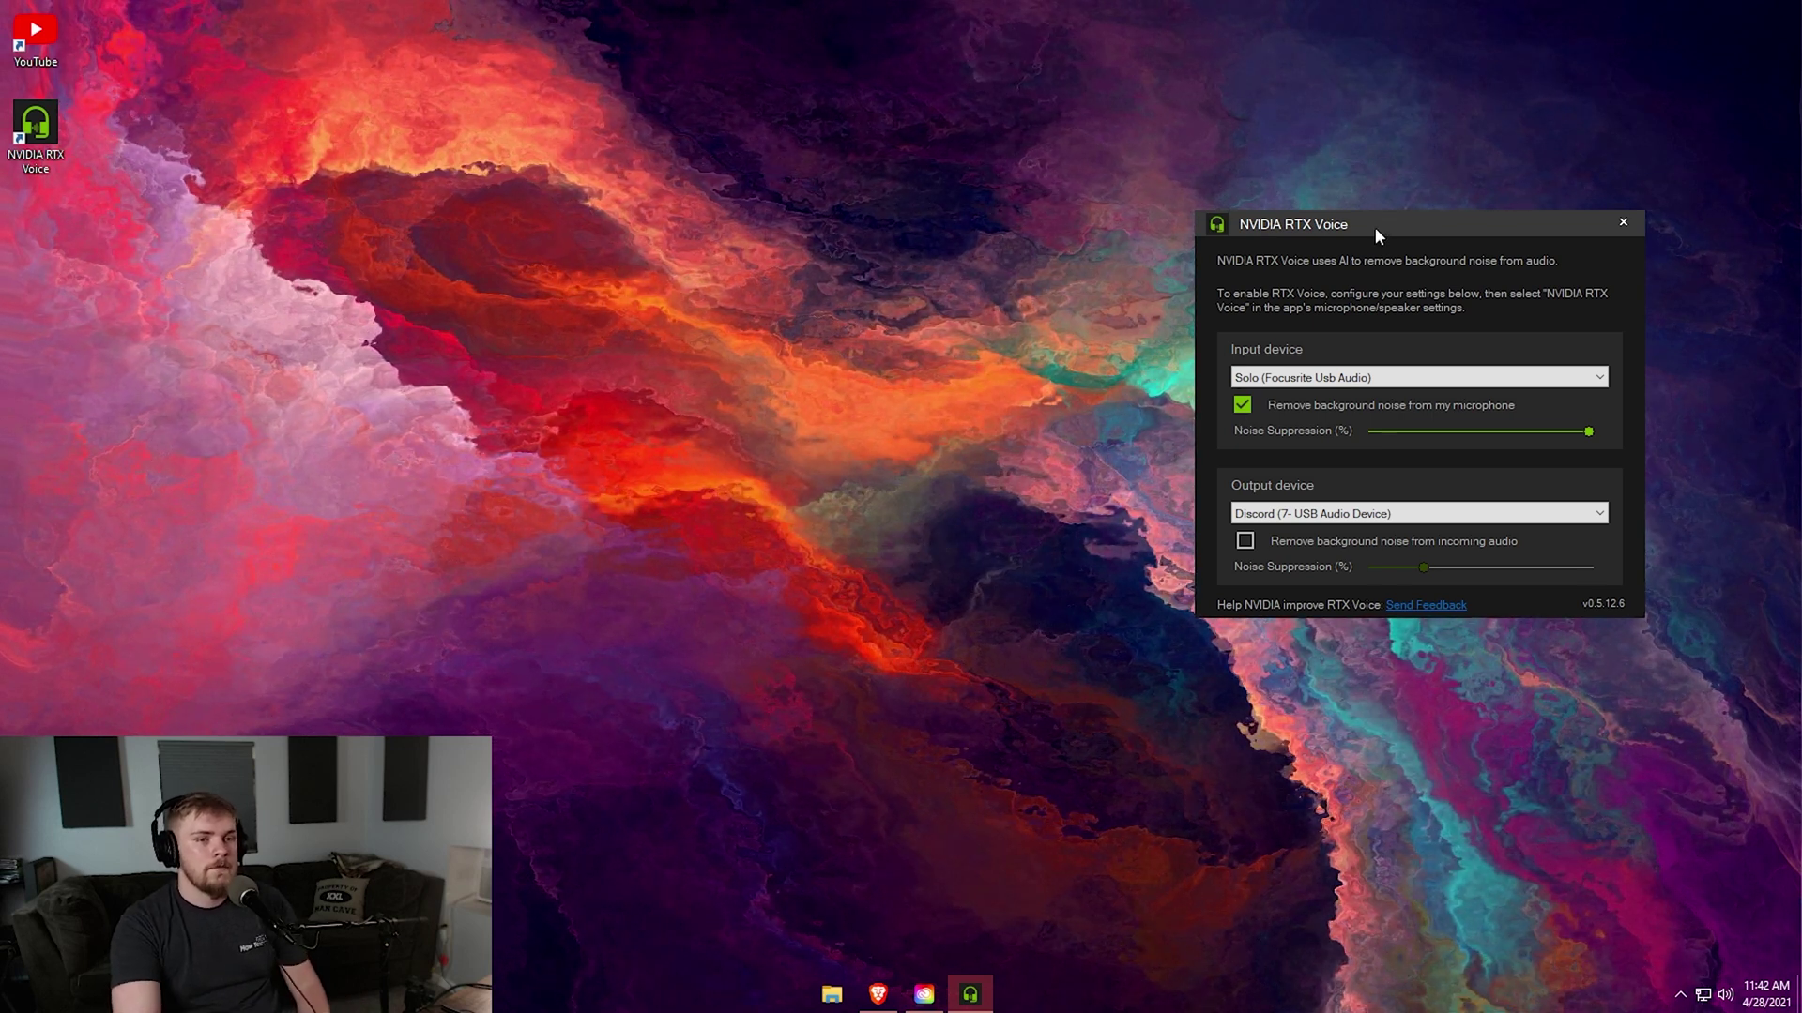
left_click_drag(1374, 227, 836, 275)
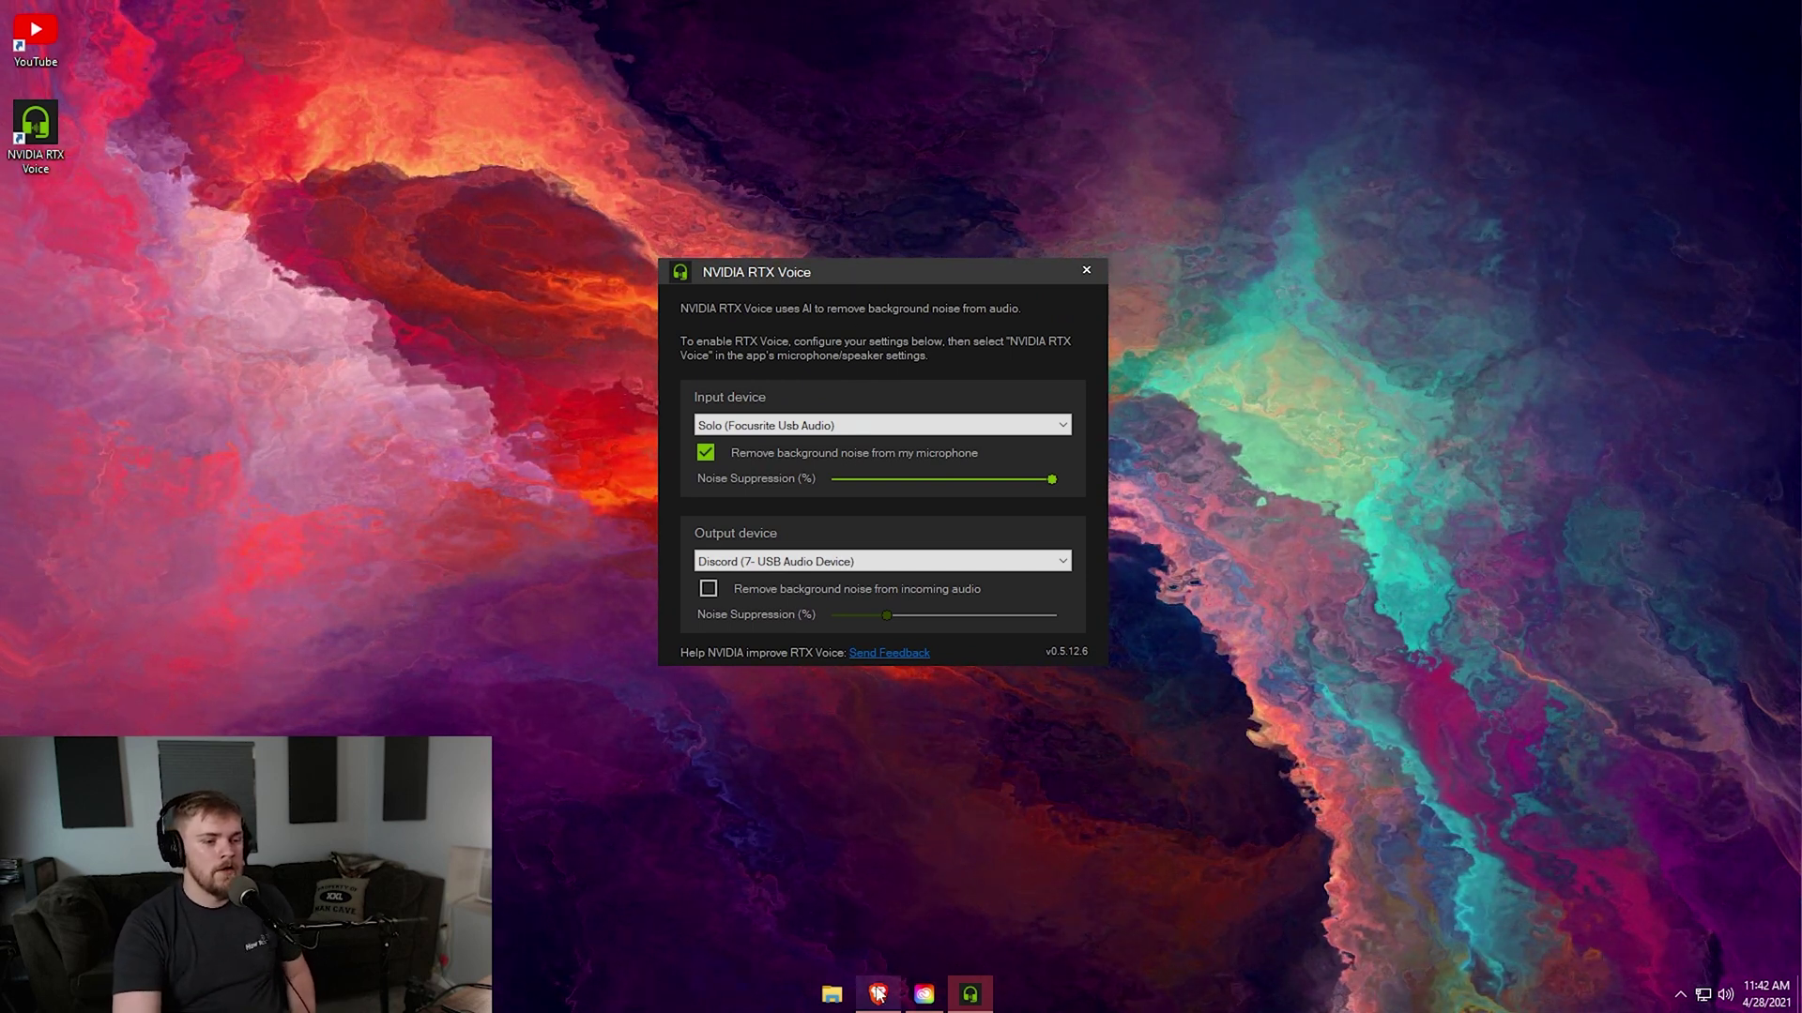
Switch to the browser to read NVIDIA's RTX Voice setup guide, and close it to return to the RTX Voice window.
left_click(877, 994)
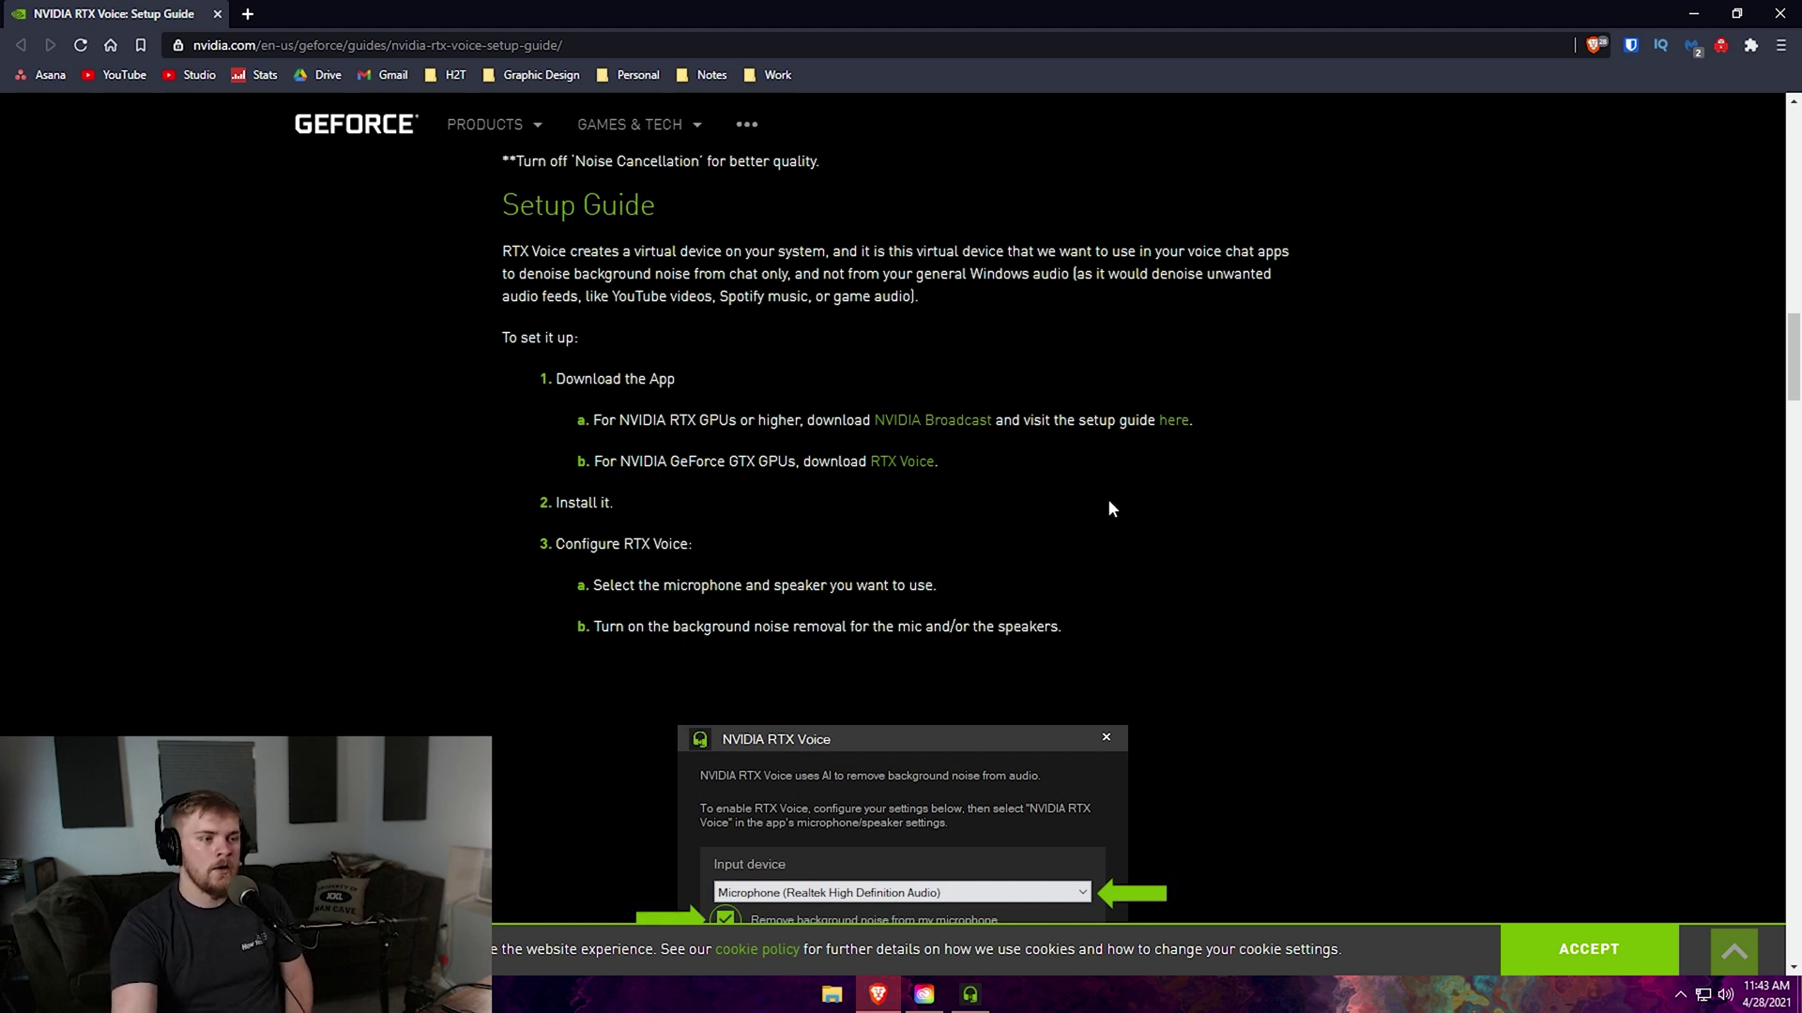
scroll(1112, 483, "down", 1)
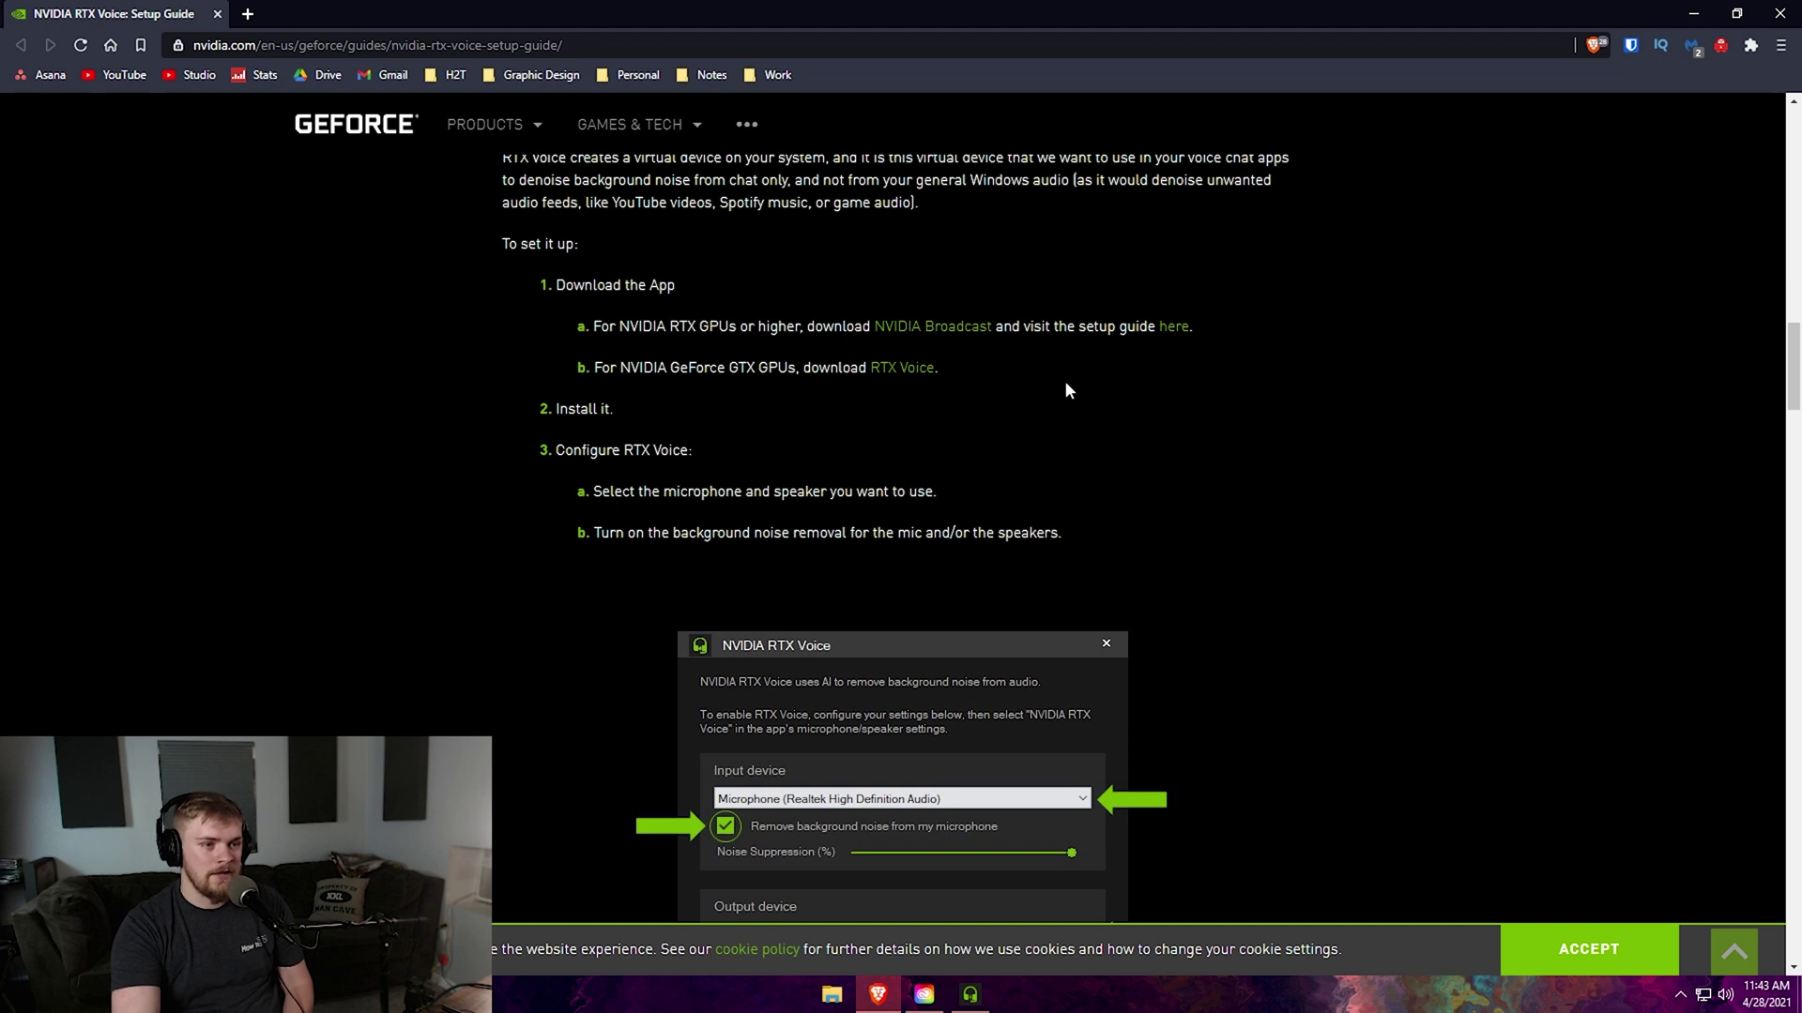
left_click(1793, 11)
left_click_drag(942, 263, 1006, 234)
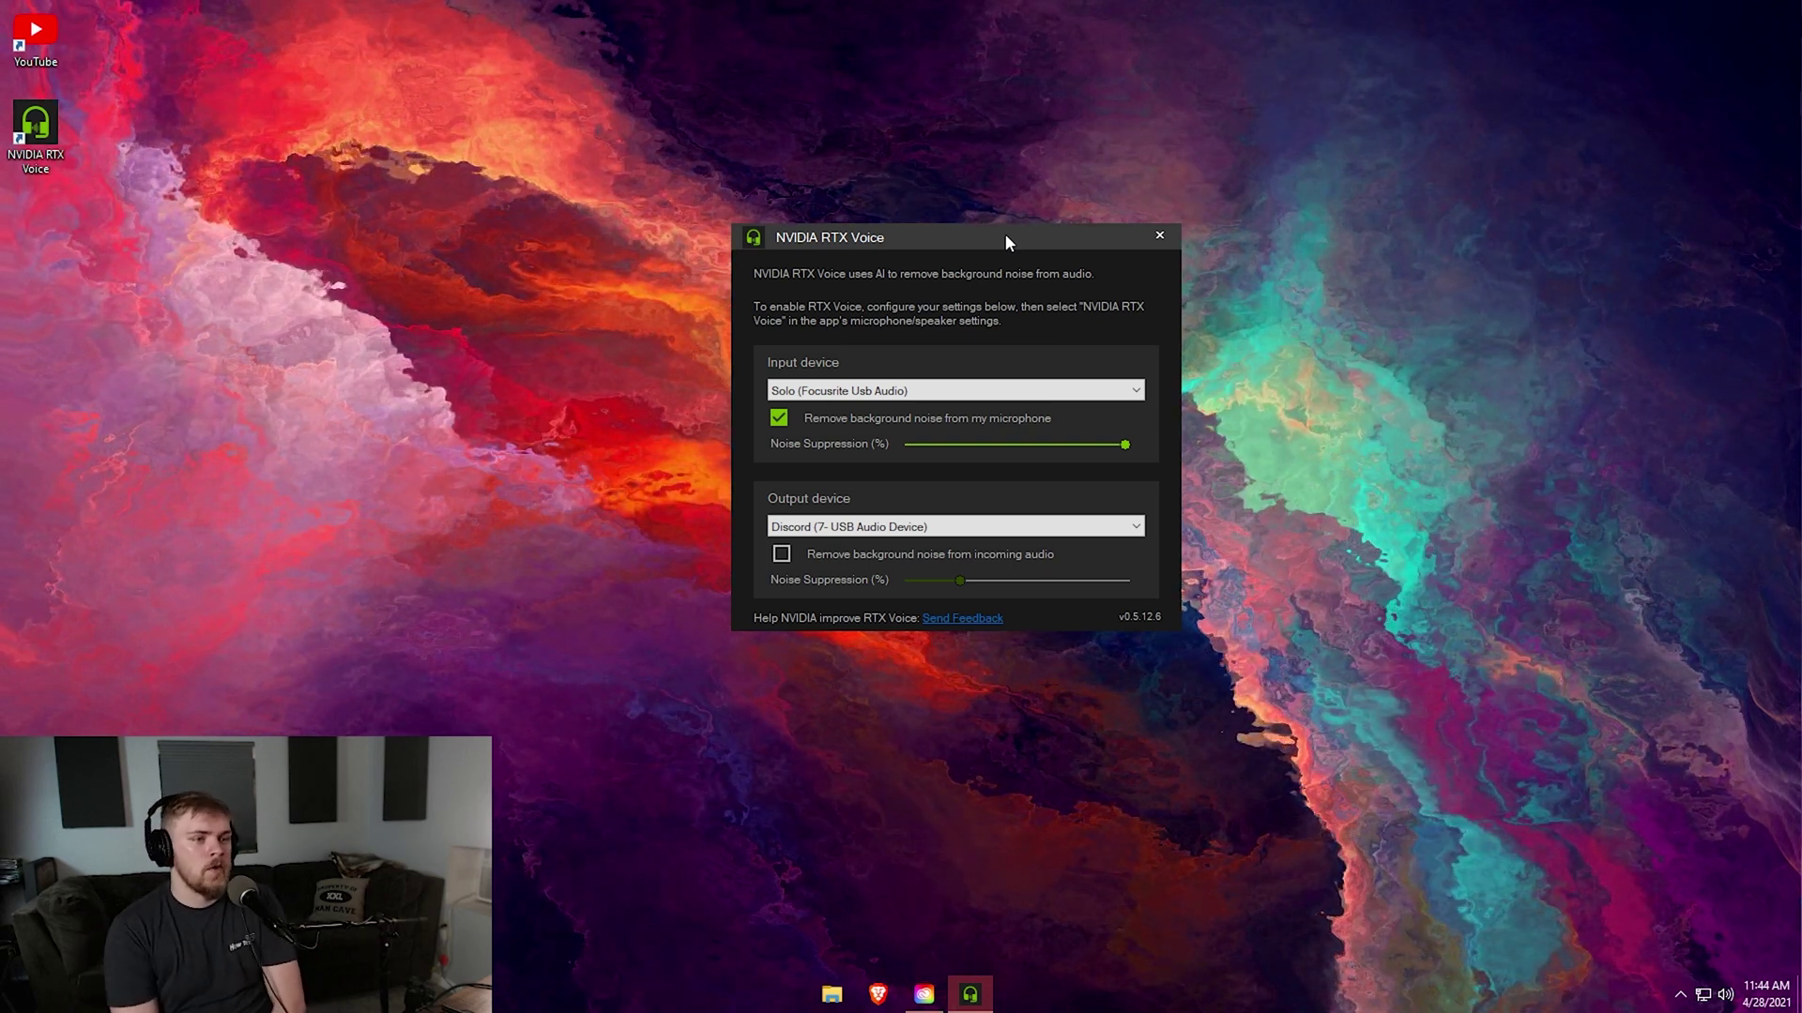
Review the available microphones in RTX Voice's input device list, keeping Solo (Focusrite Usb Audio) selected.
left_click(1016, 390)
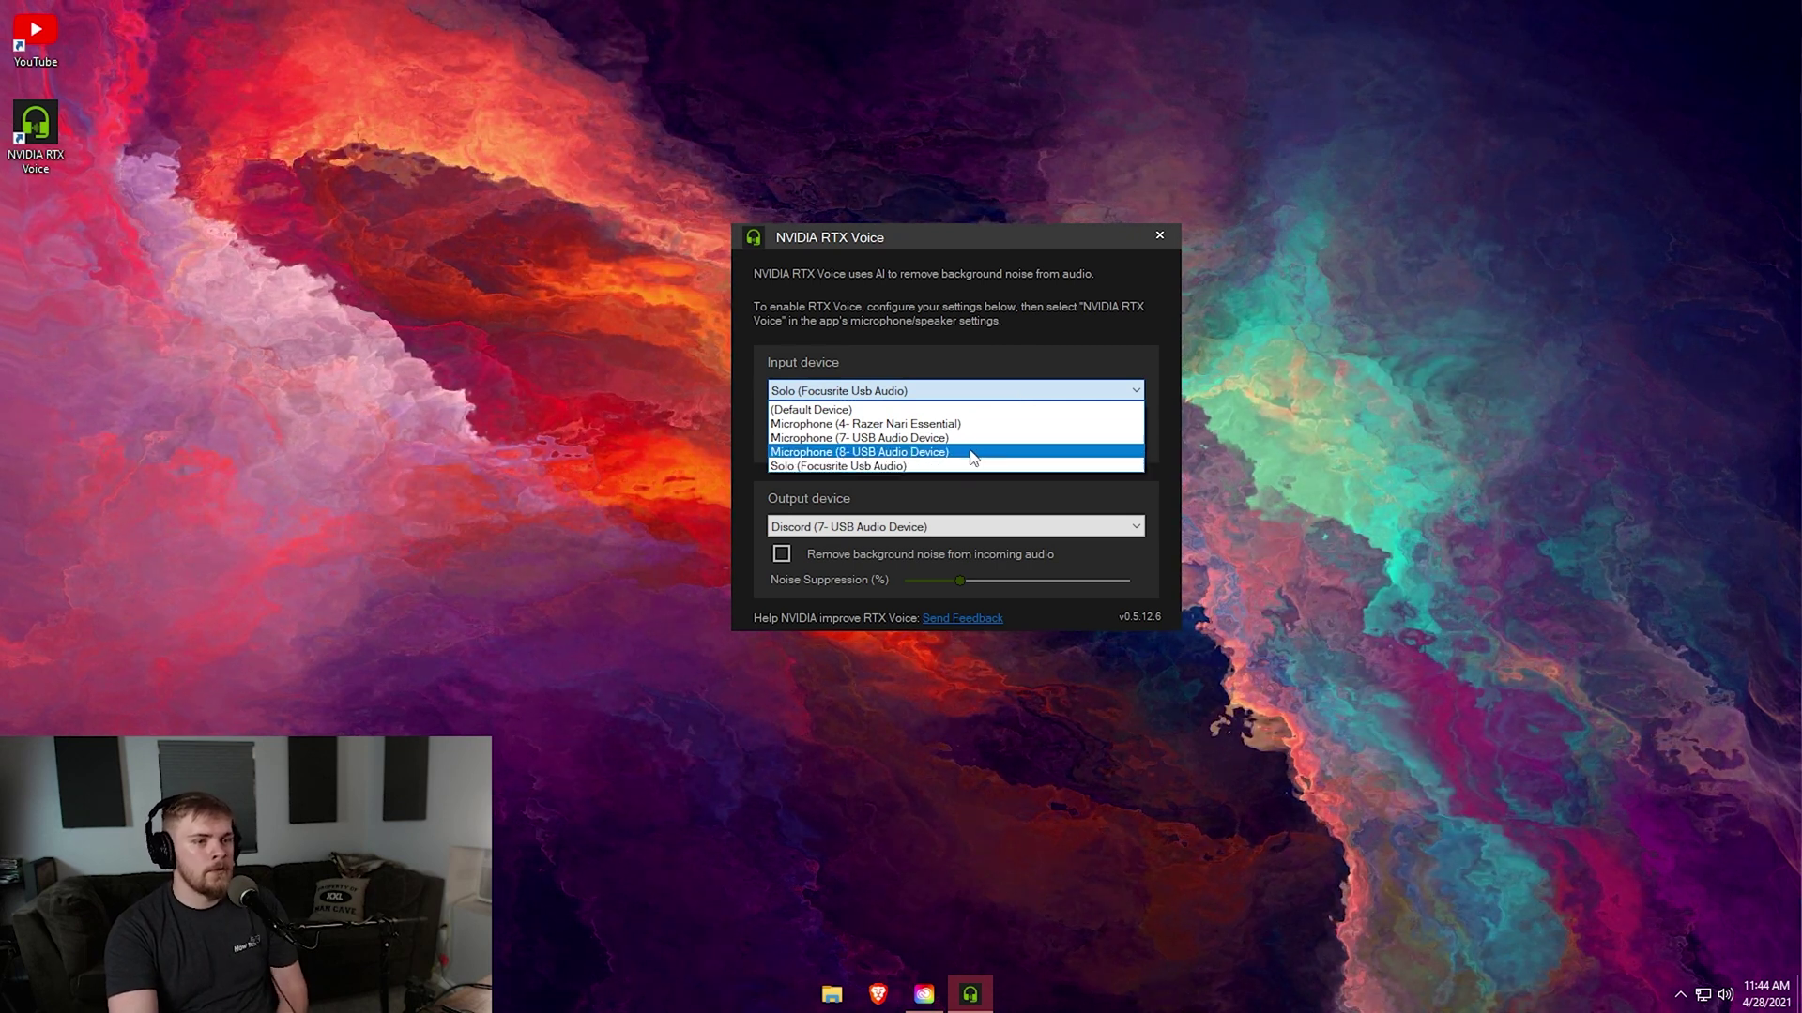
left_click(982, 318)
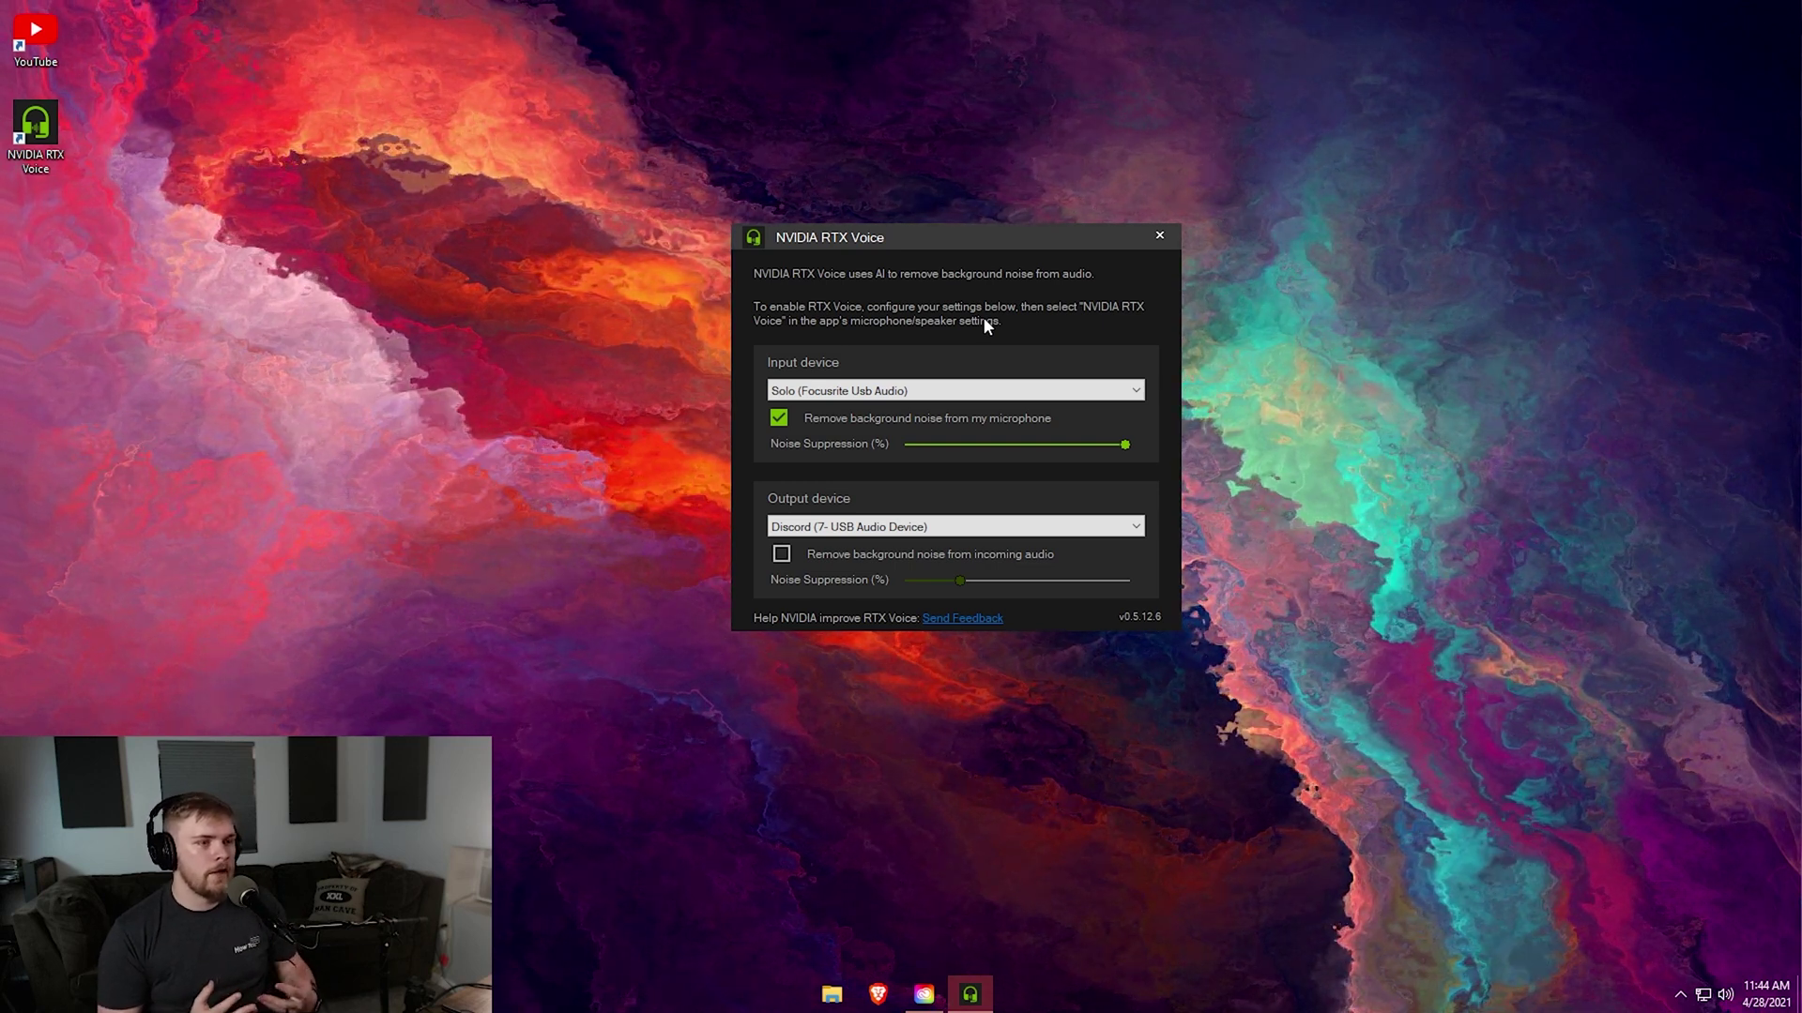
left_click(980, 391)
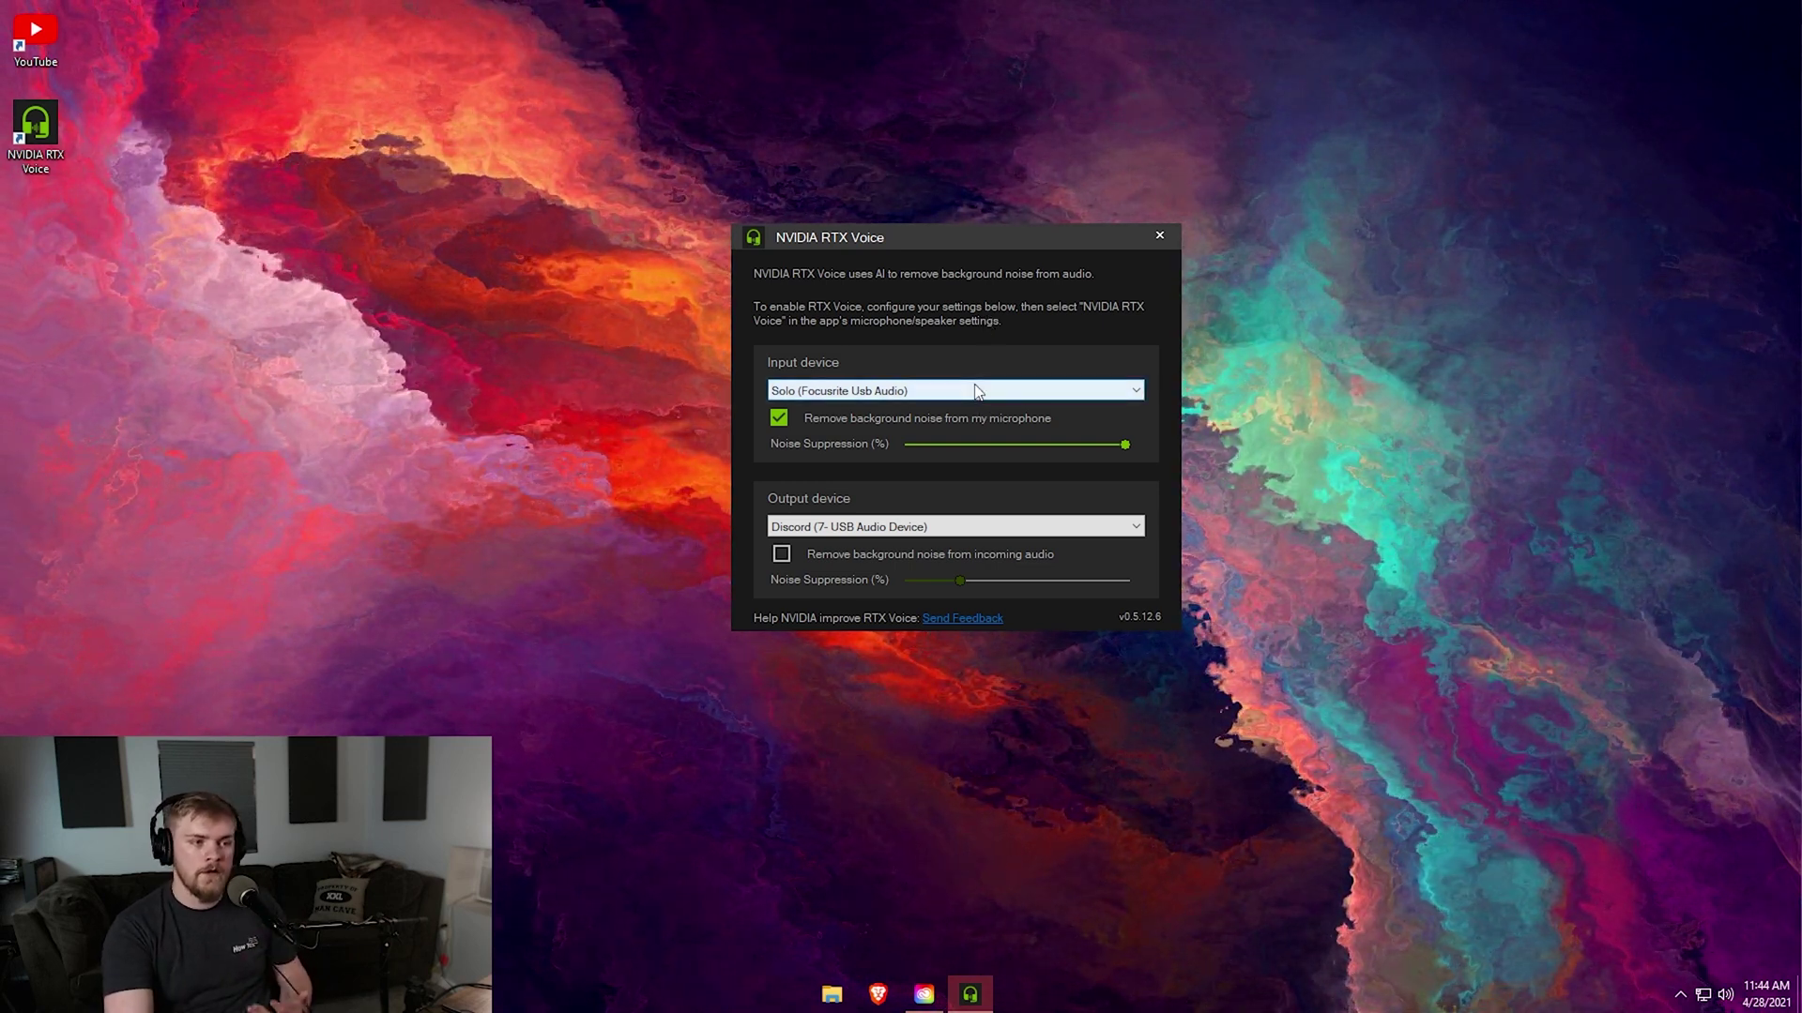
left_click(974, 385)
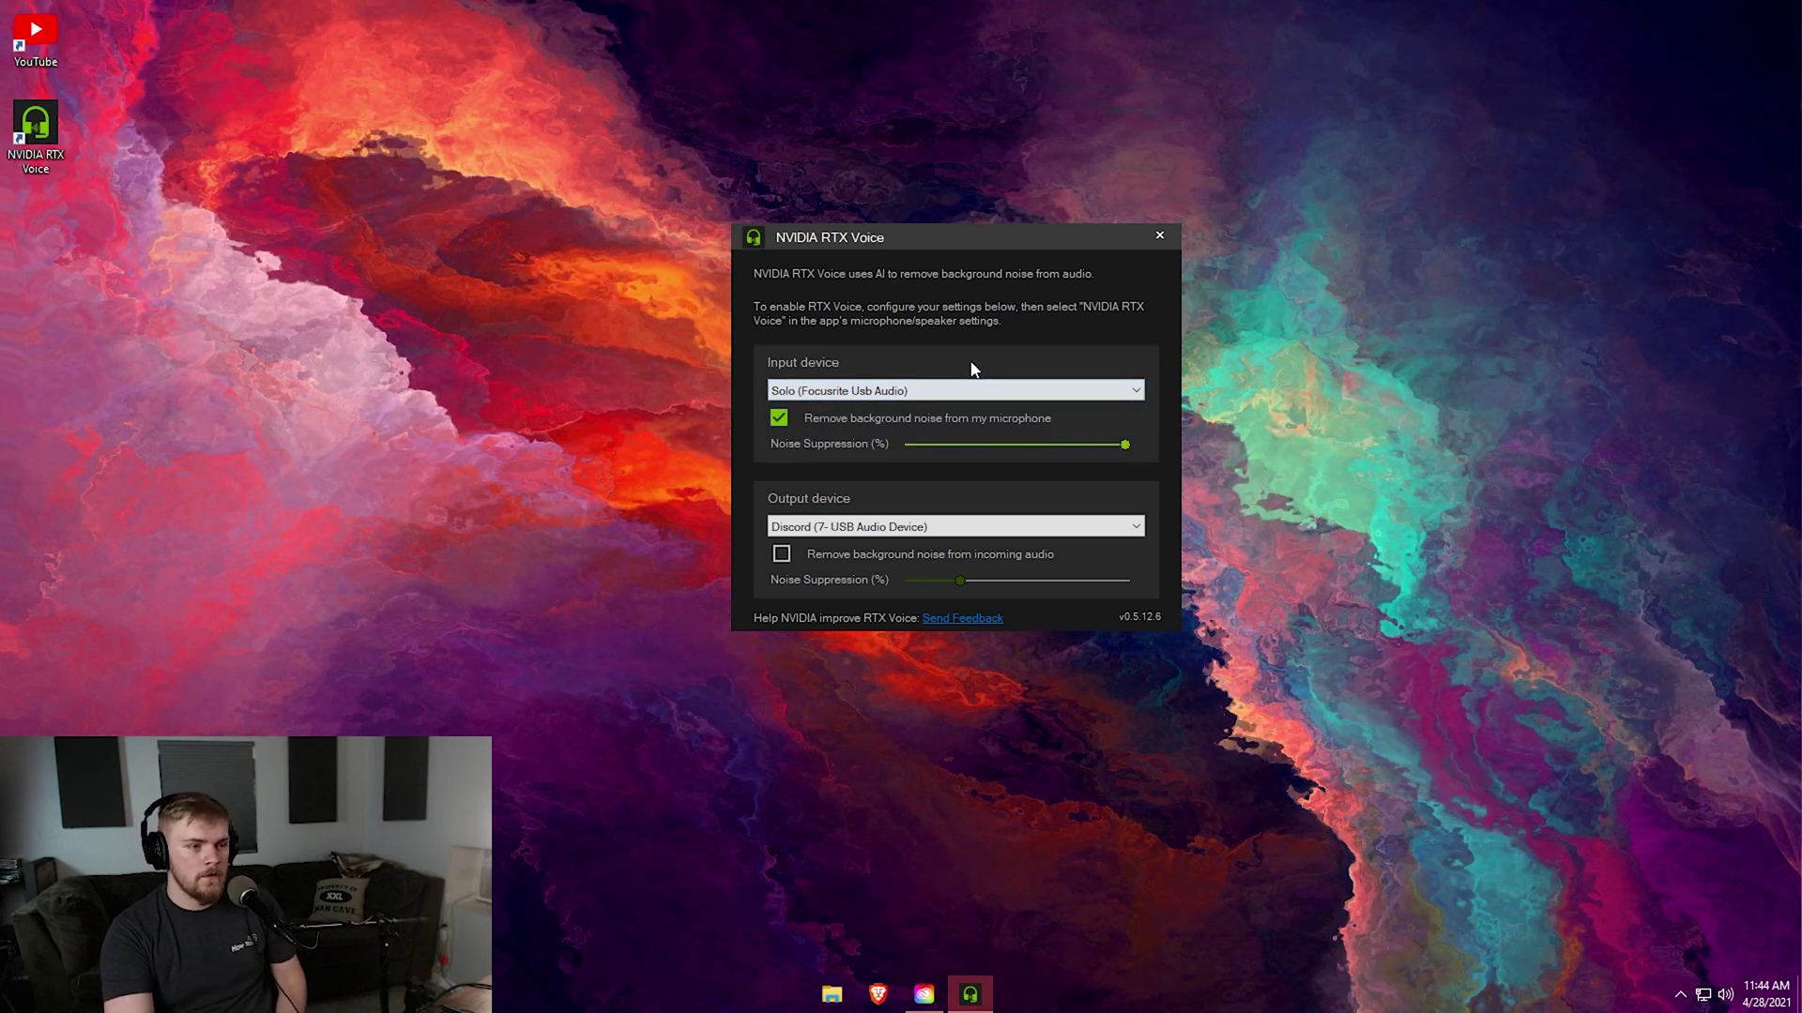
left_click(885, 392)
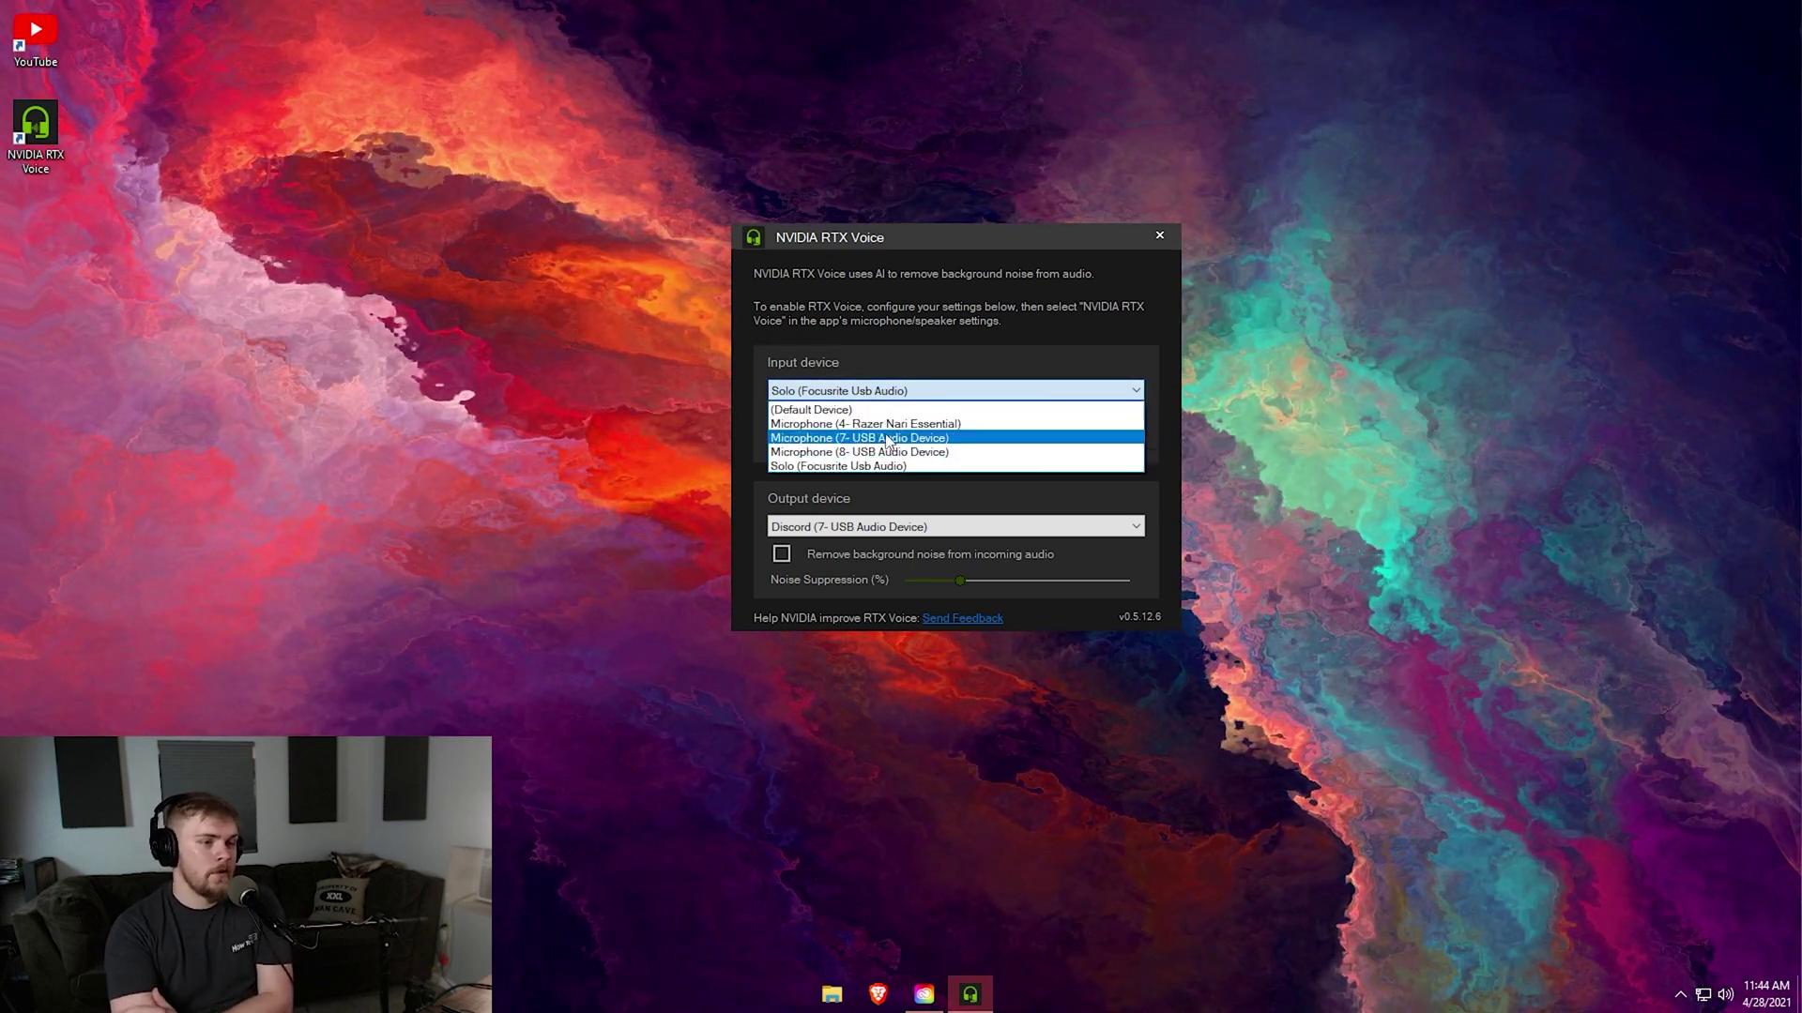
left_click(923, 352)
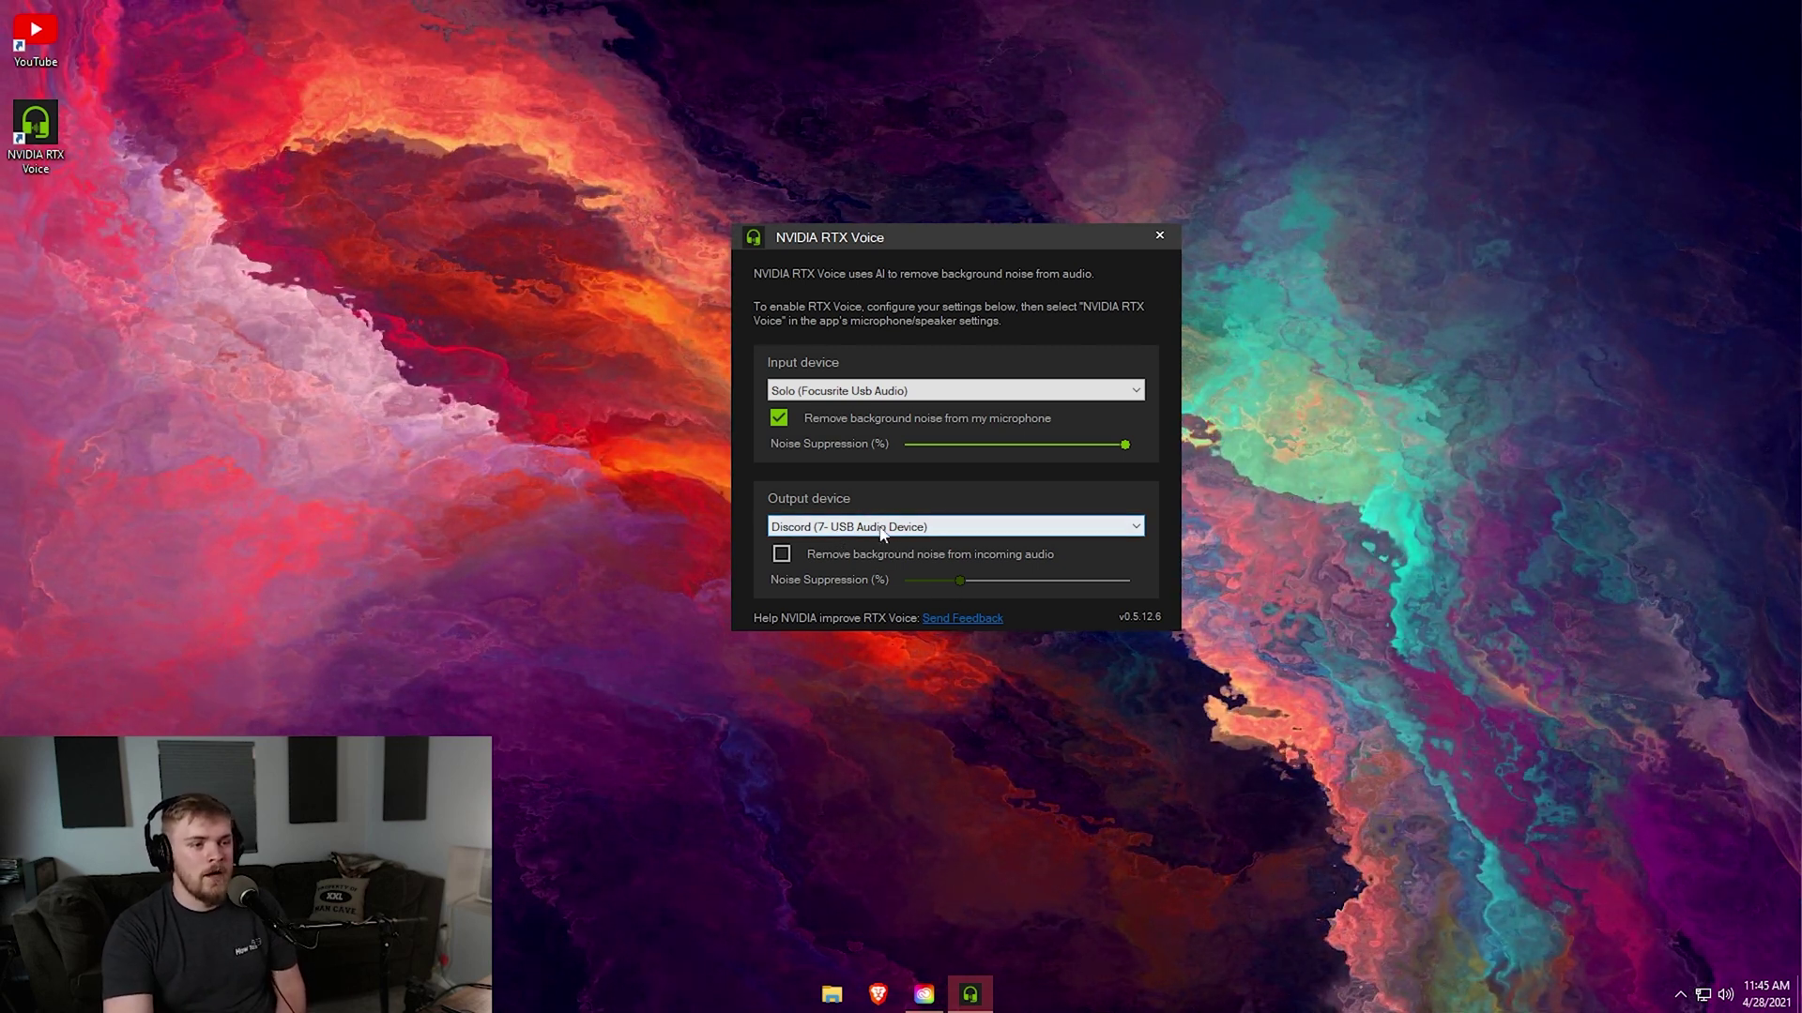
right_click(1725, 995)
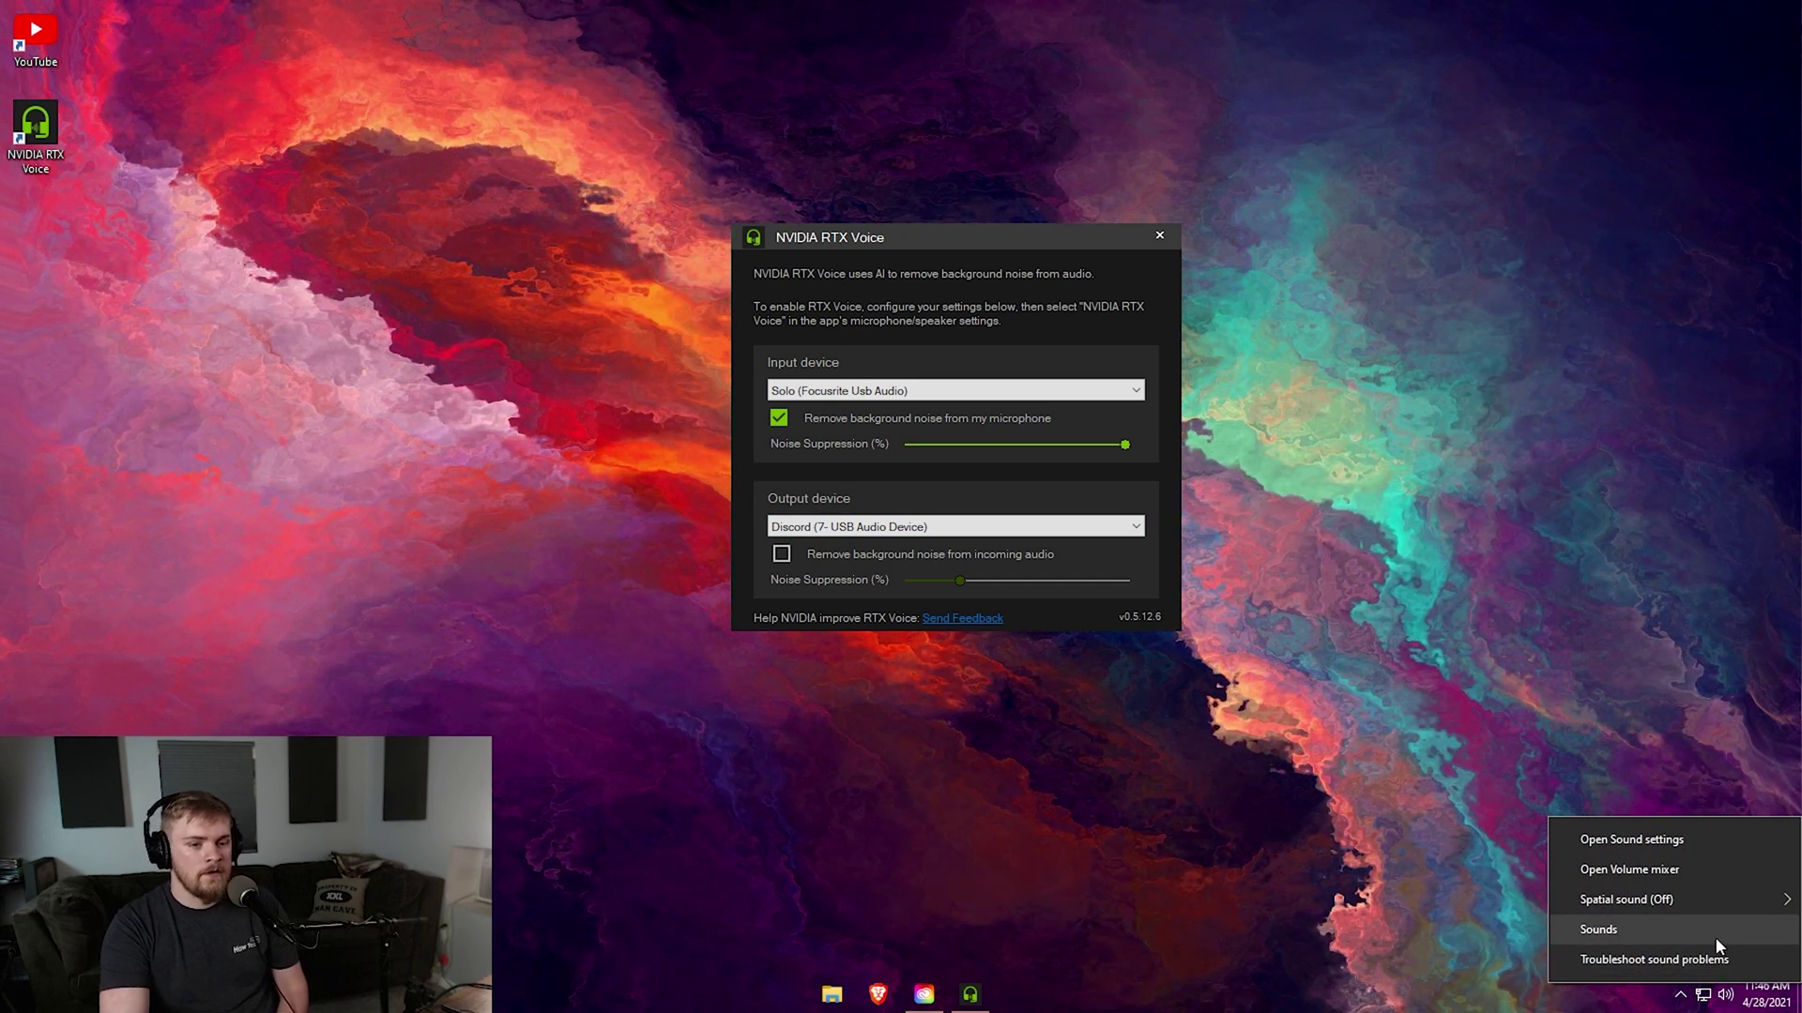
left_click(1523, 911)
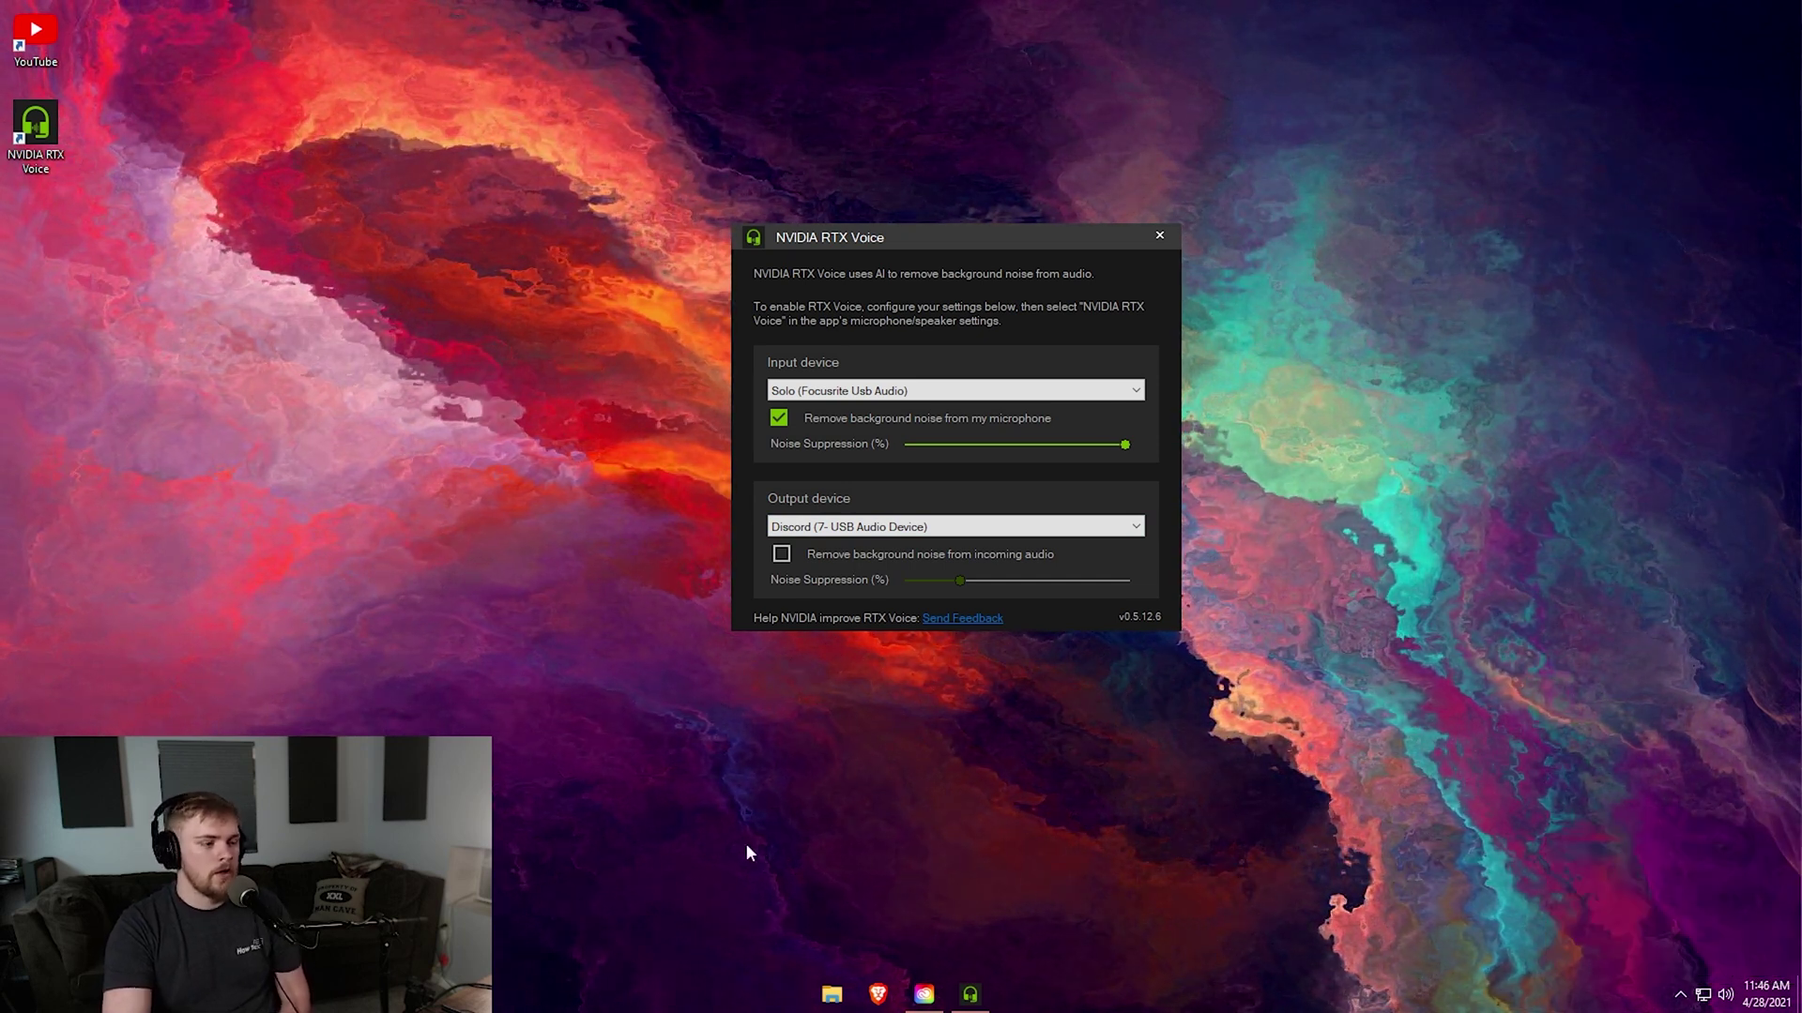
right_click(1719, 995)
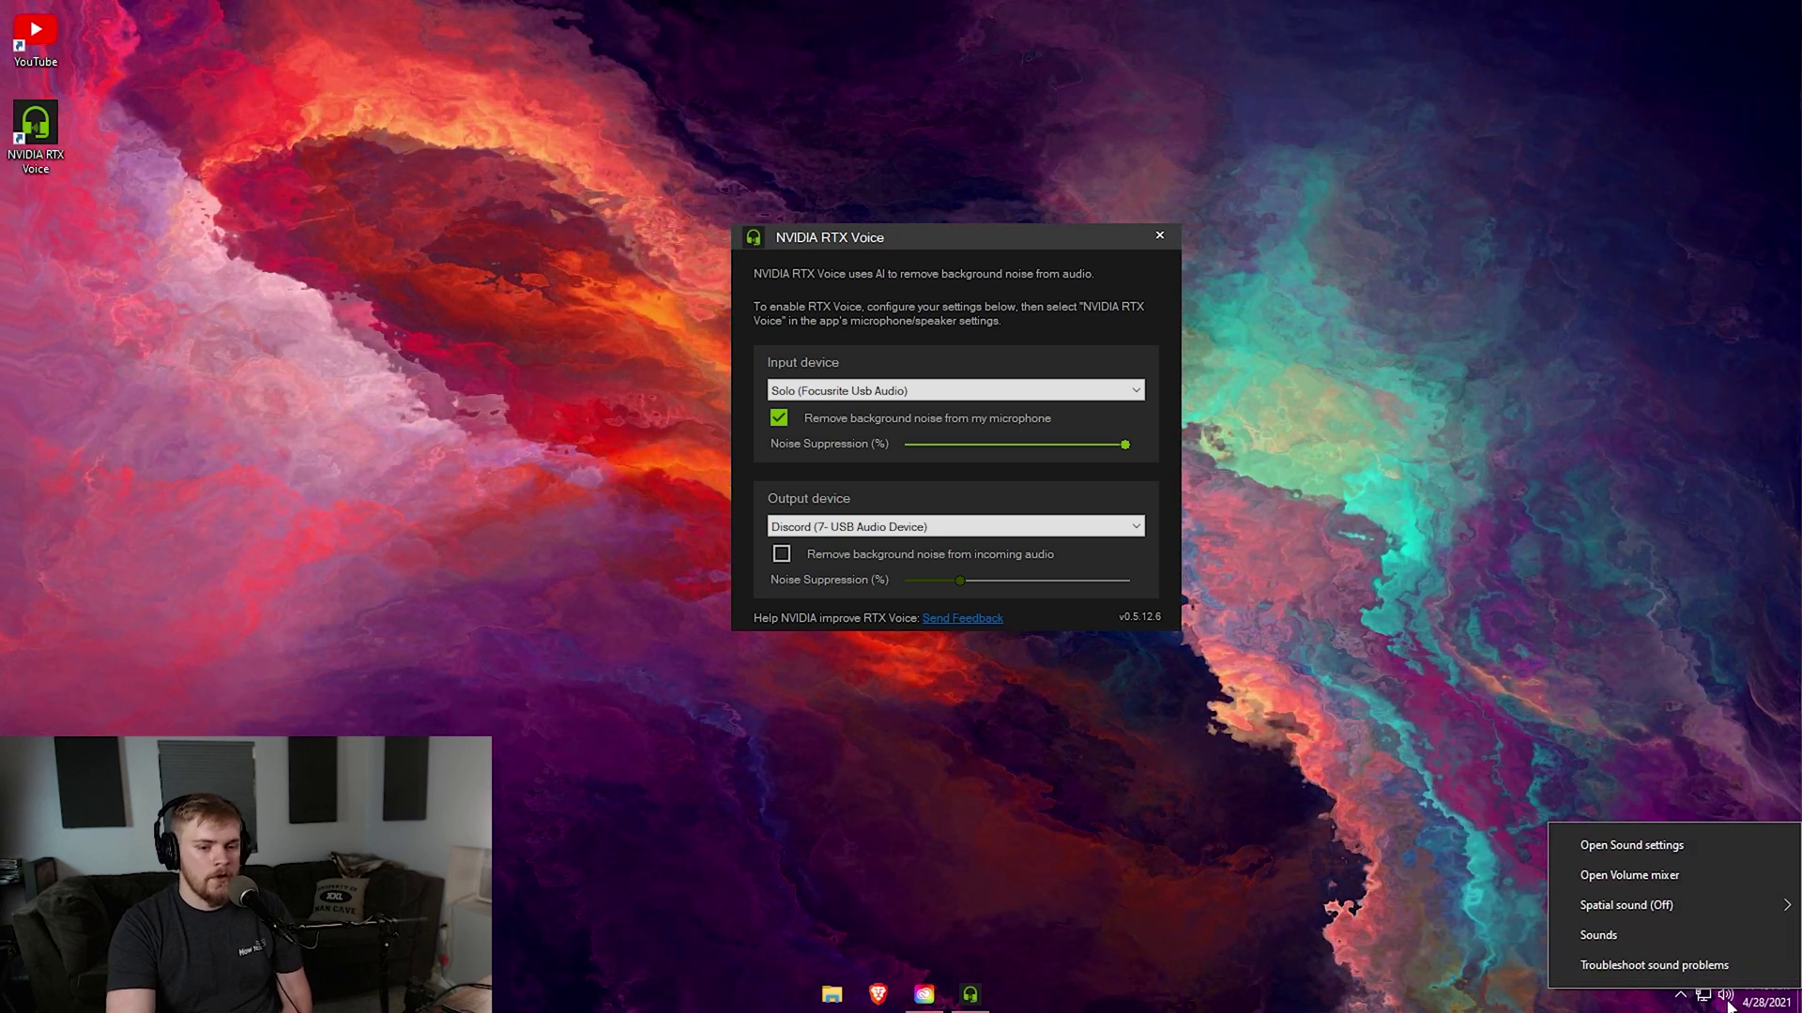
left_click(1234, 901)
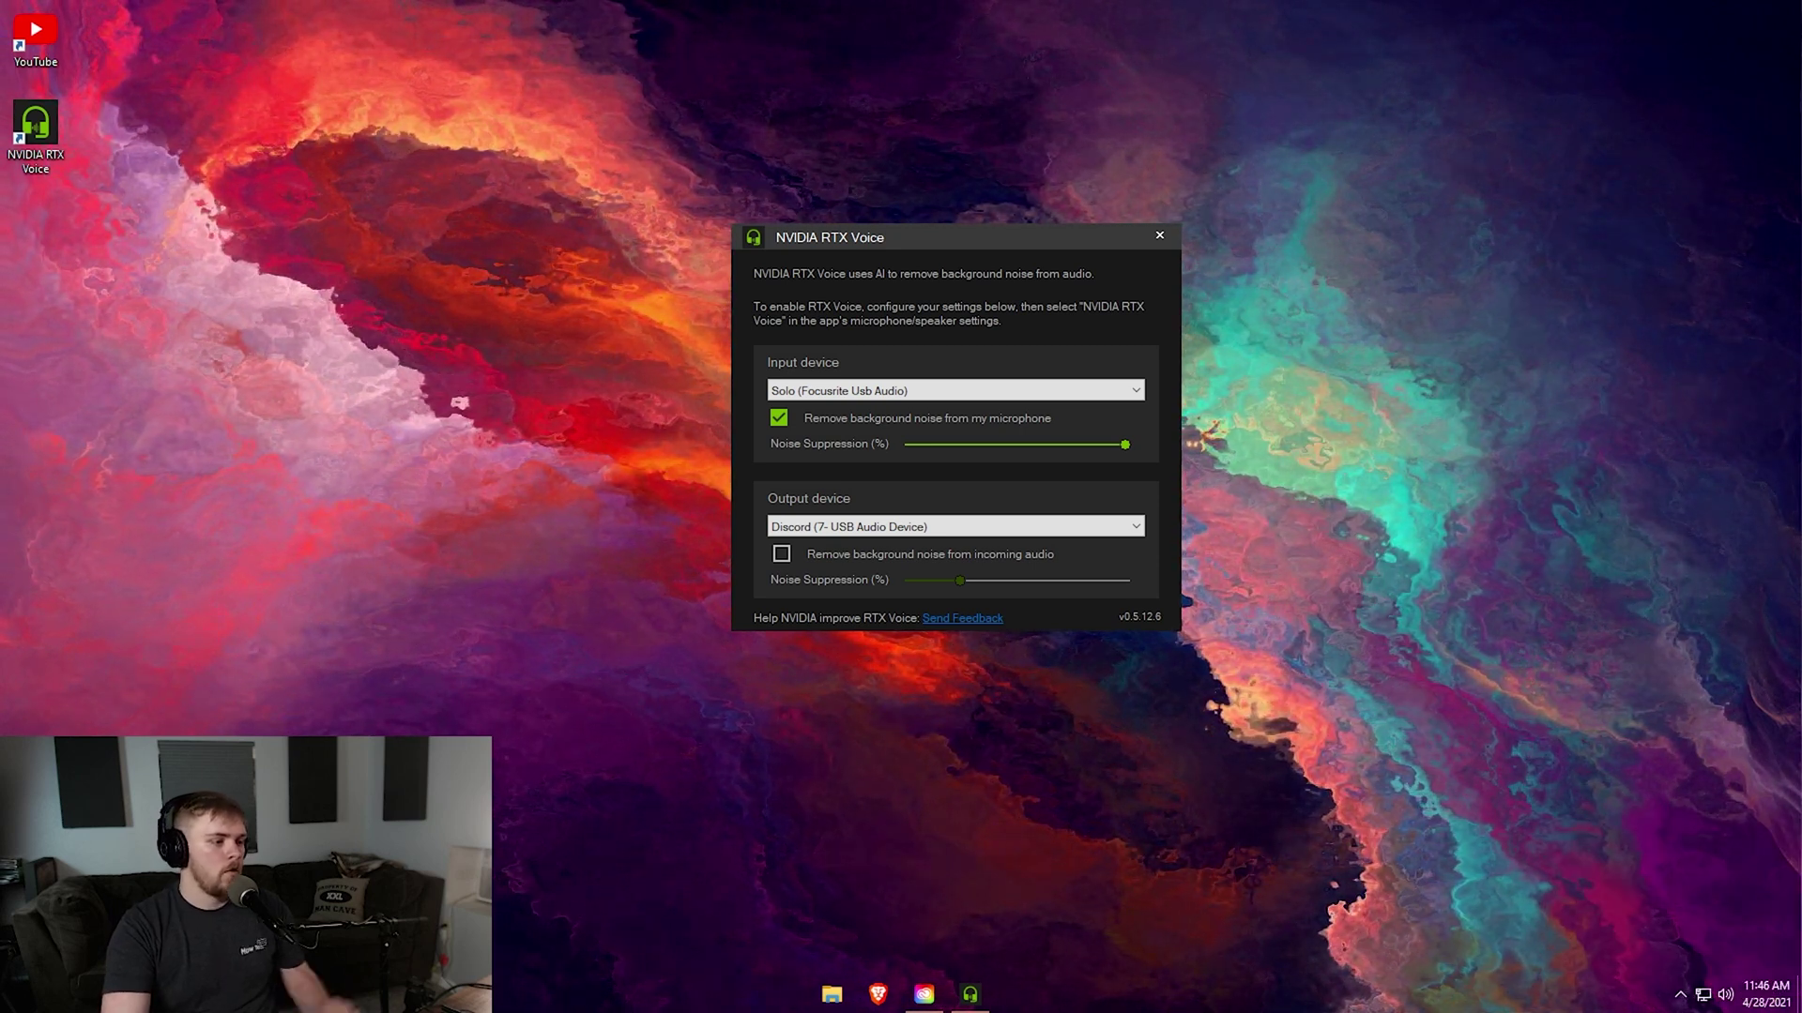
Search Windows for "control" and open Control Panel.
key("super")
type("contor")
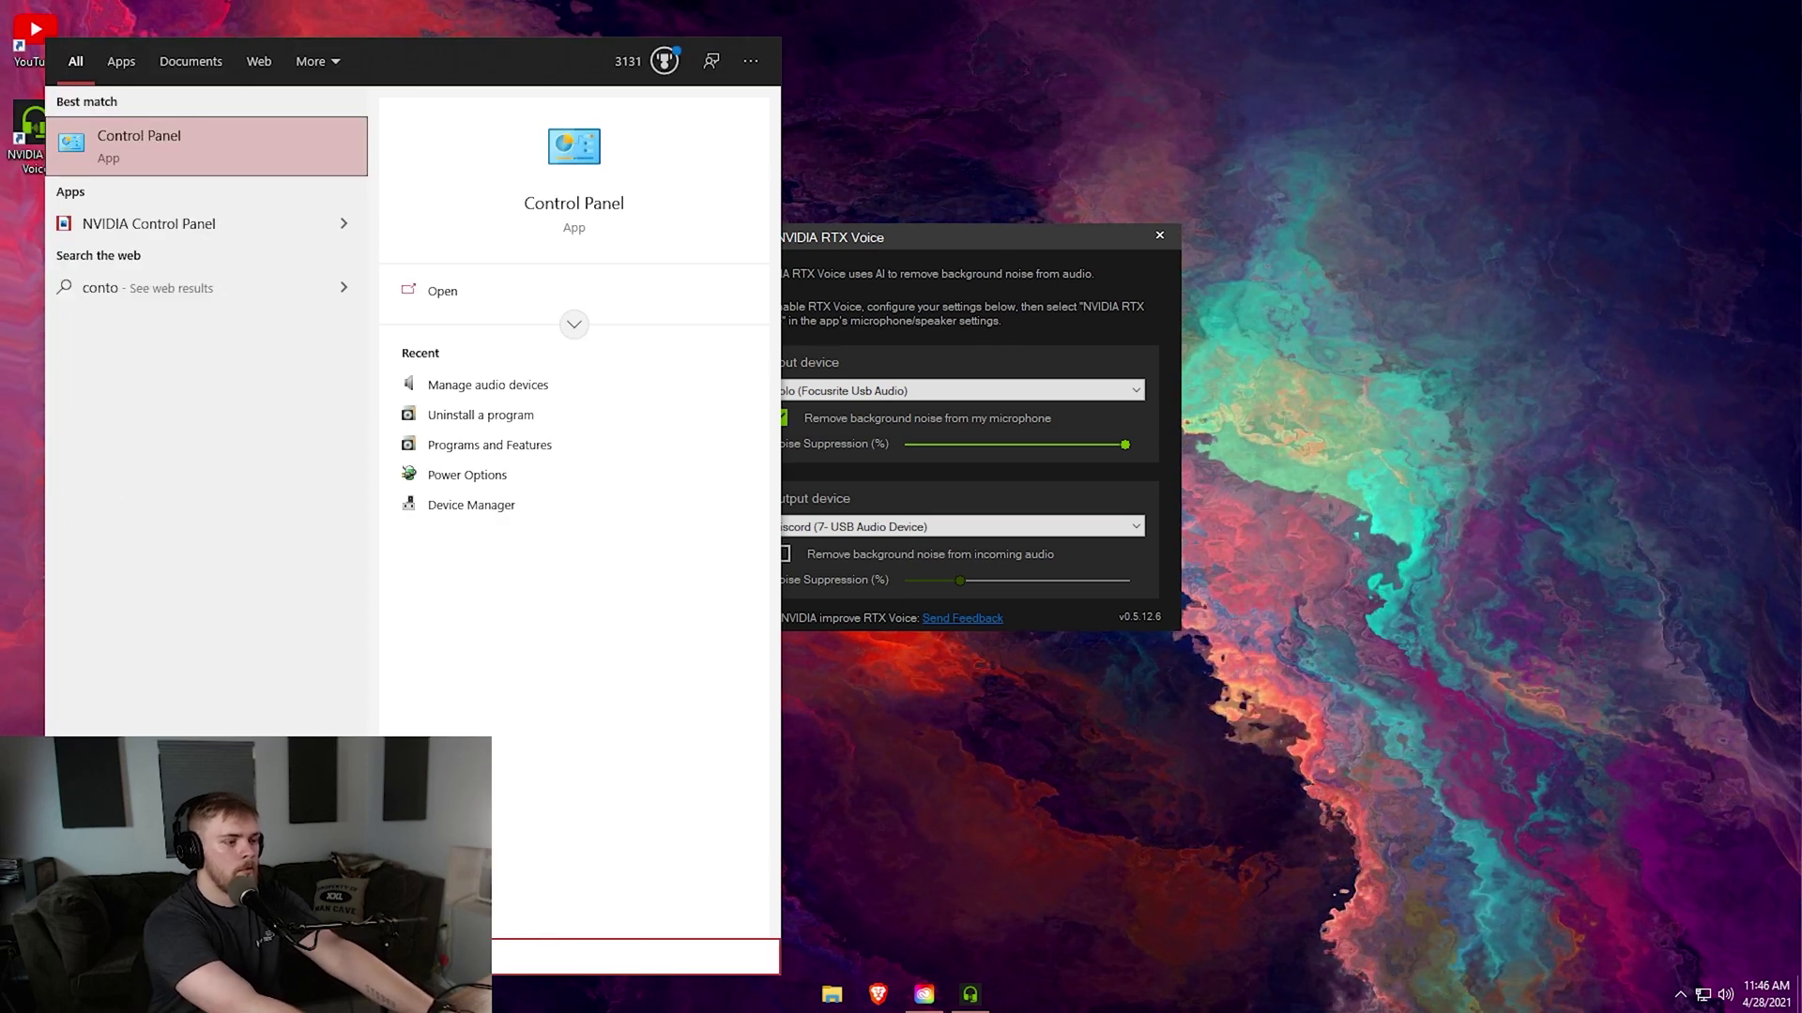
key("BackSpace")
key("BackSpace")
type("rol")
key("Return")
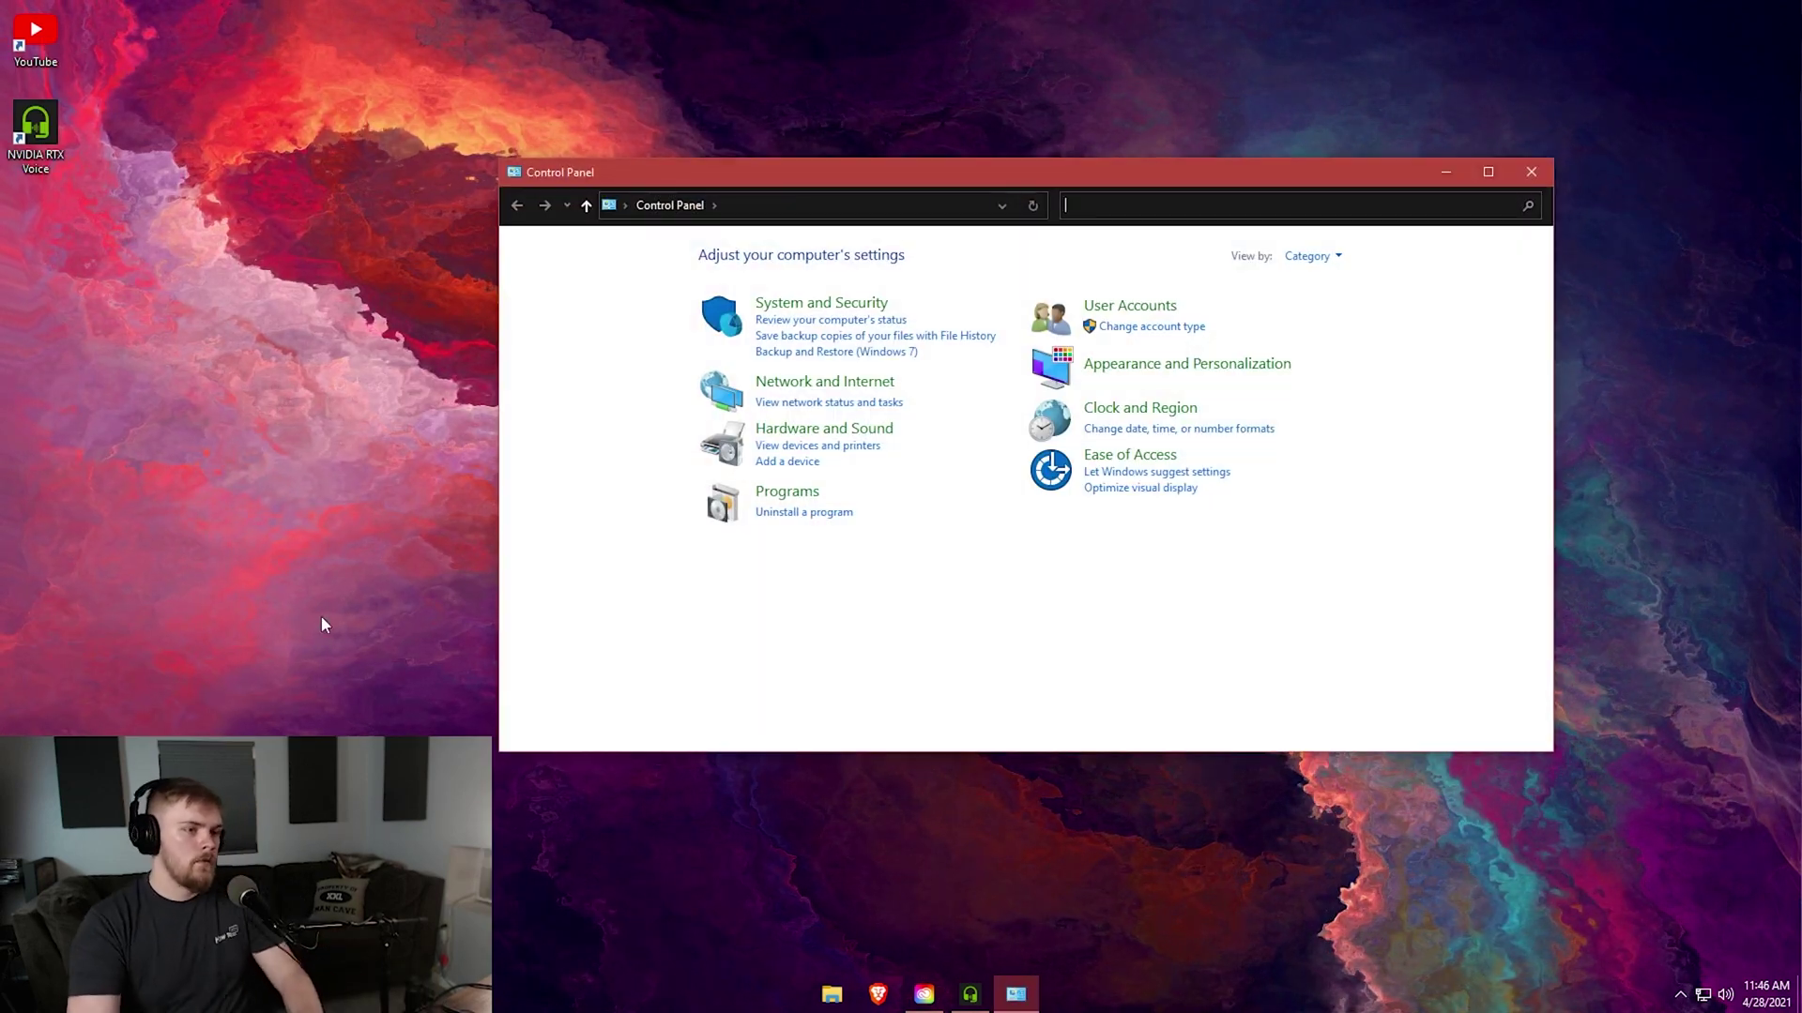
Open the Sound device settings from Hardware and Sound, close Control Panel, and place the Sound dialog beside RTX Voice.
left_click(819, 431)
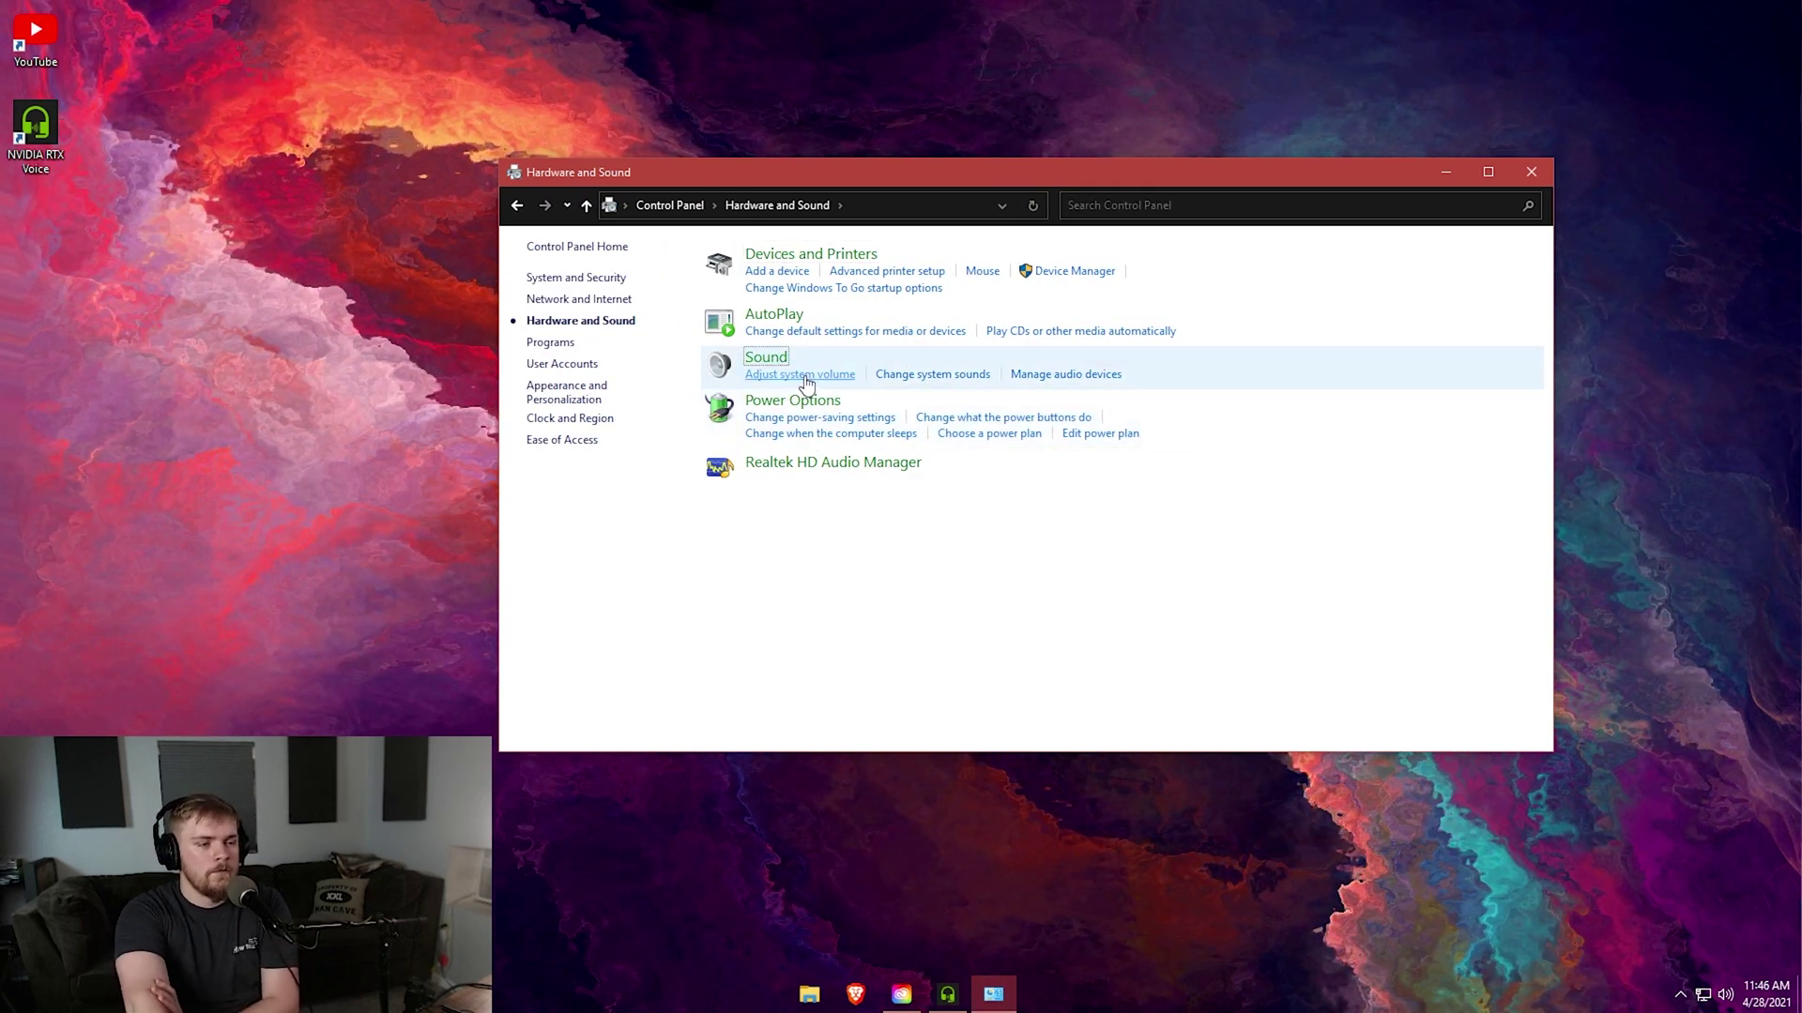
left_click(1501, 182)
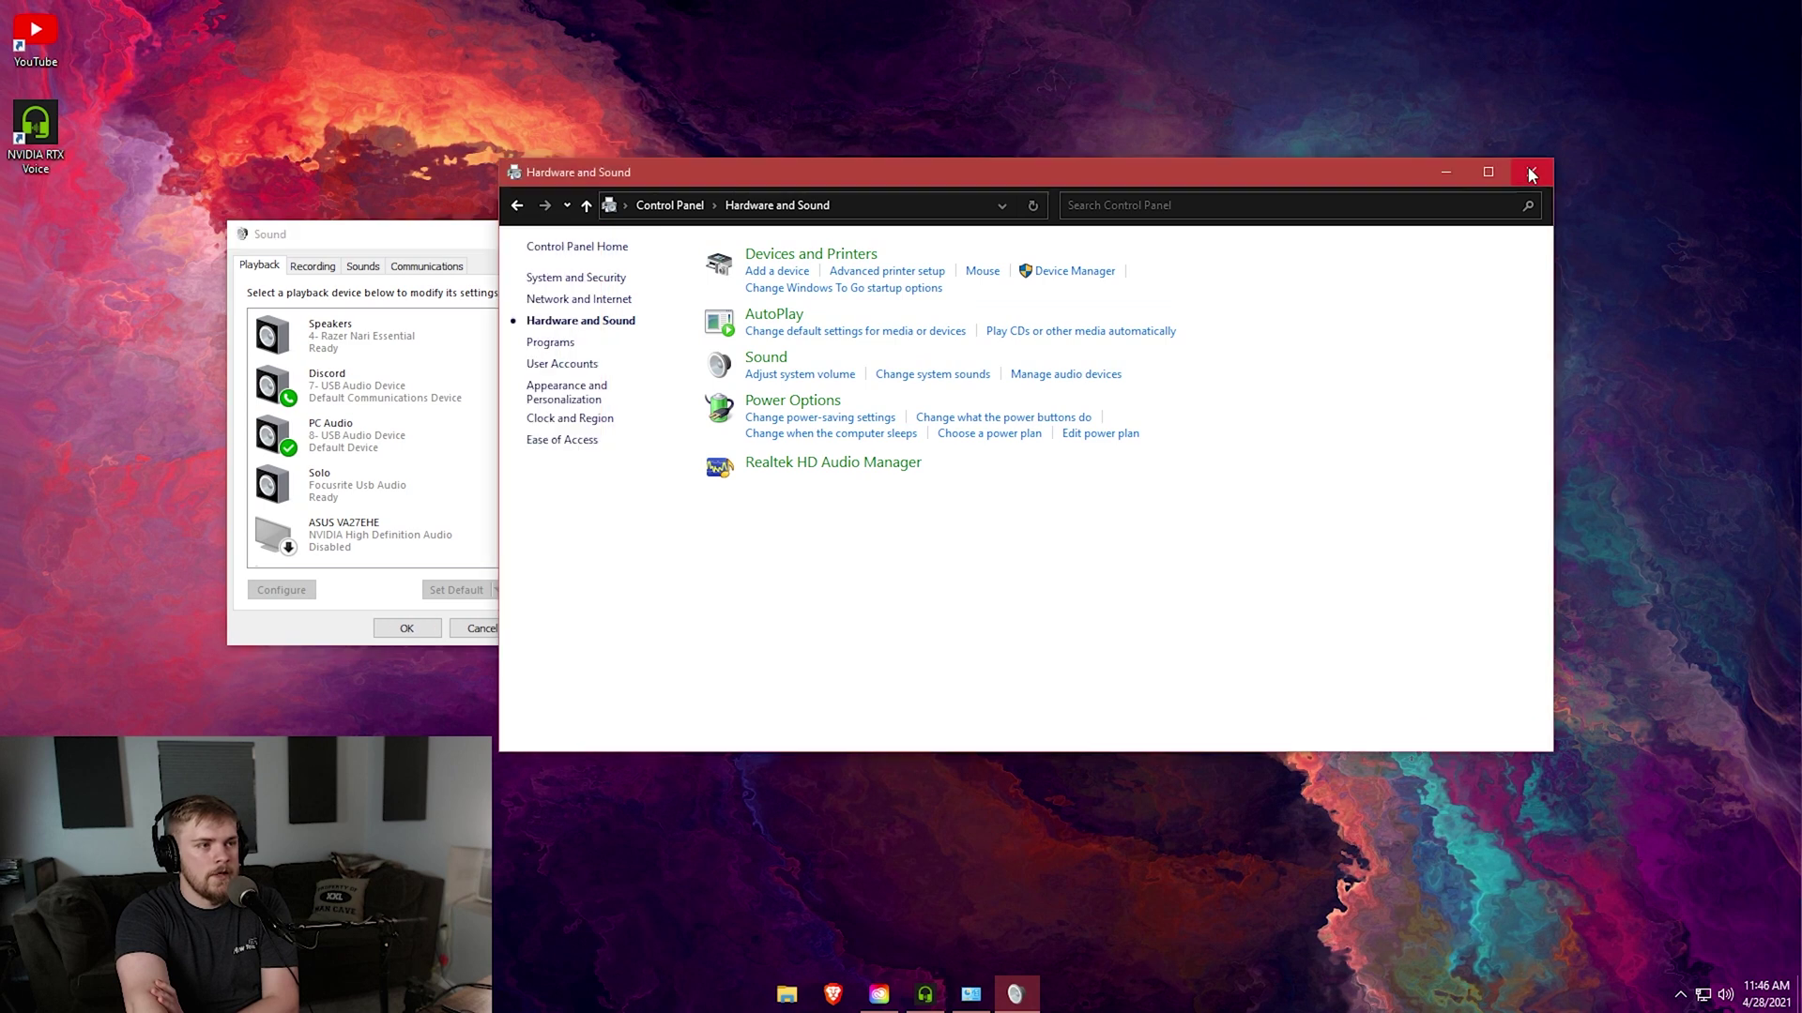
left_click(1531, 174)
left_click_drag(501, 242, 629, 238)
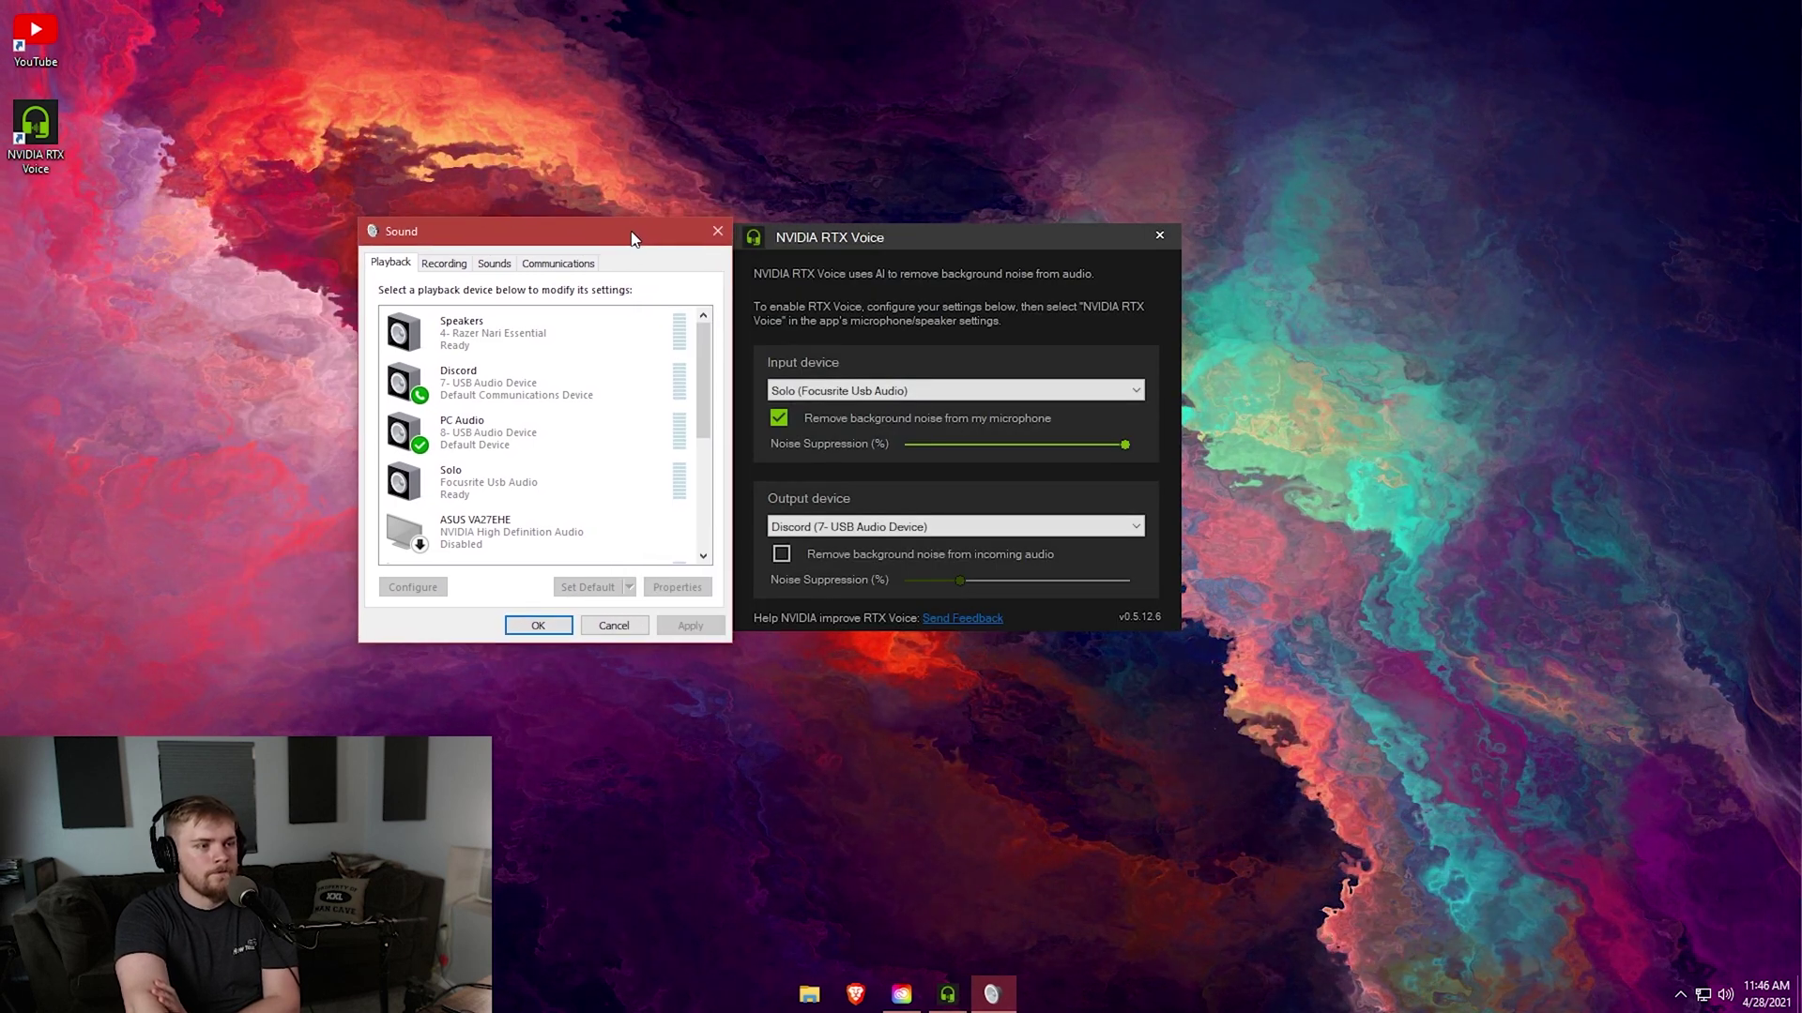
Examine the recording devices in the Sound dialog, including the NVIDIA RTX Voice microphone, and close the dialog.
left_click(460, 263)
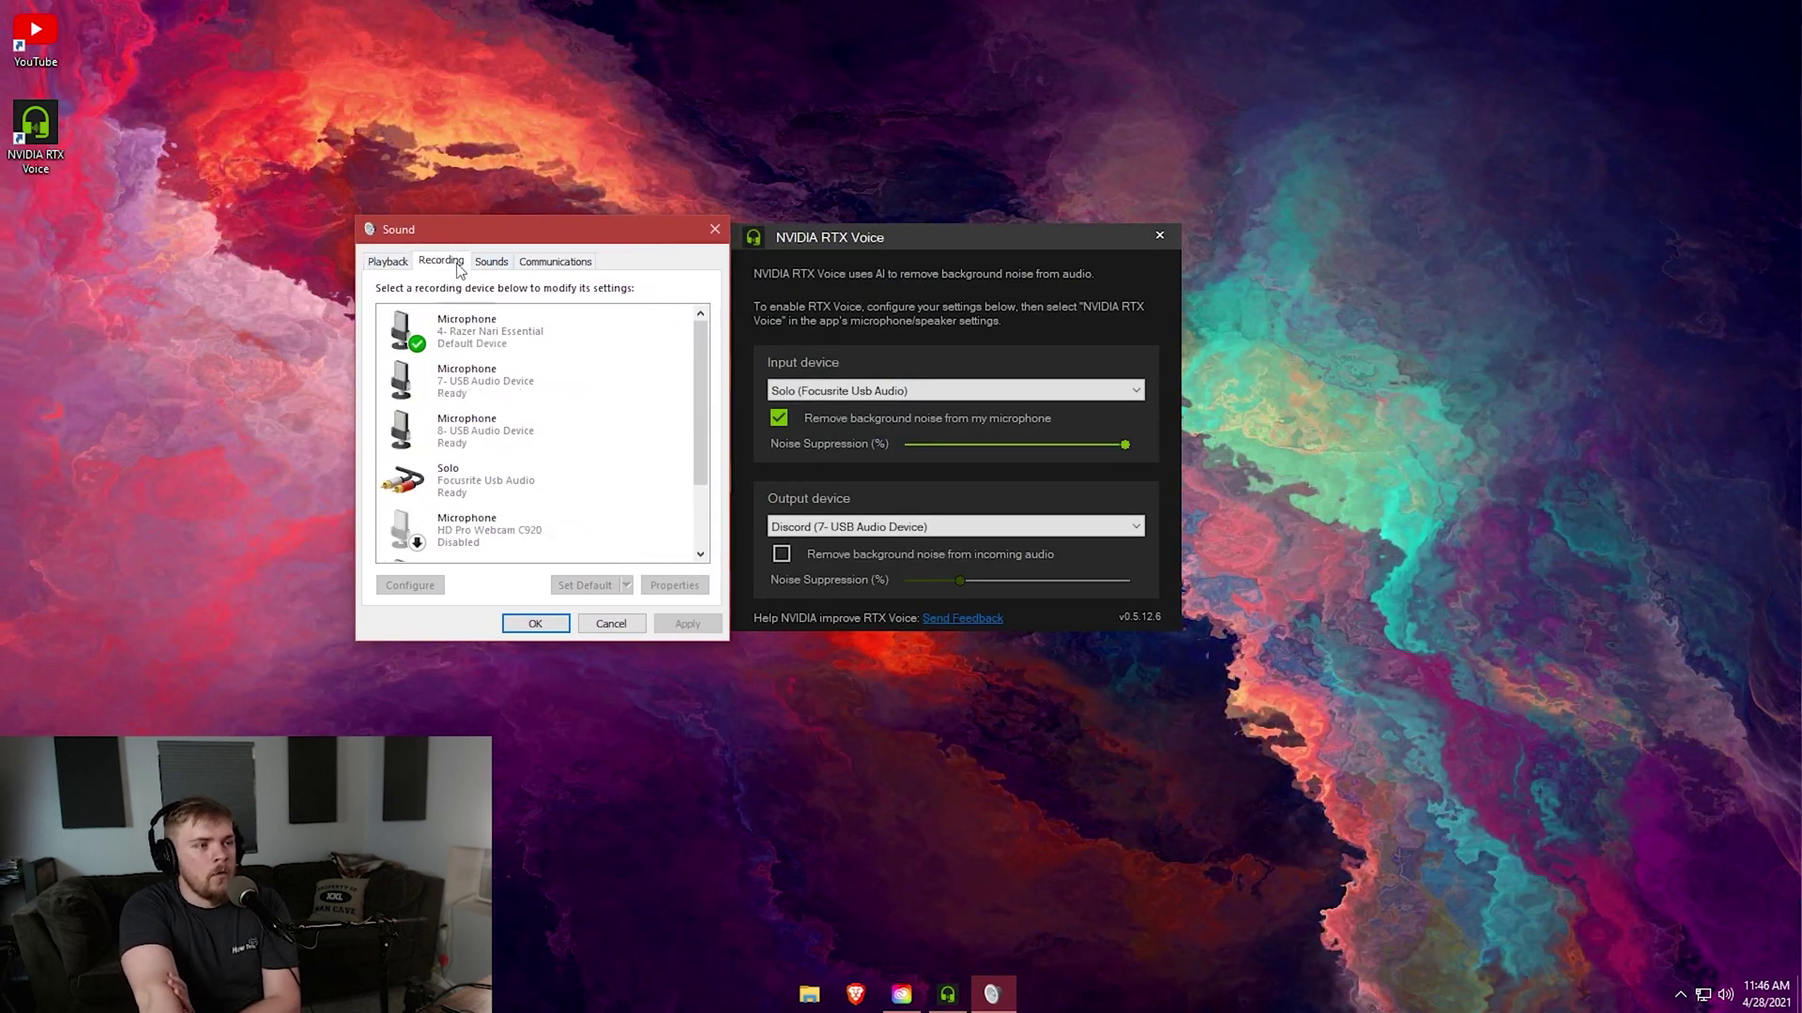
left_click_drag(702, 373, 711, 438)
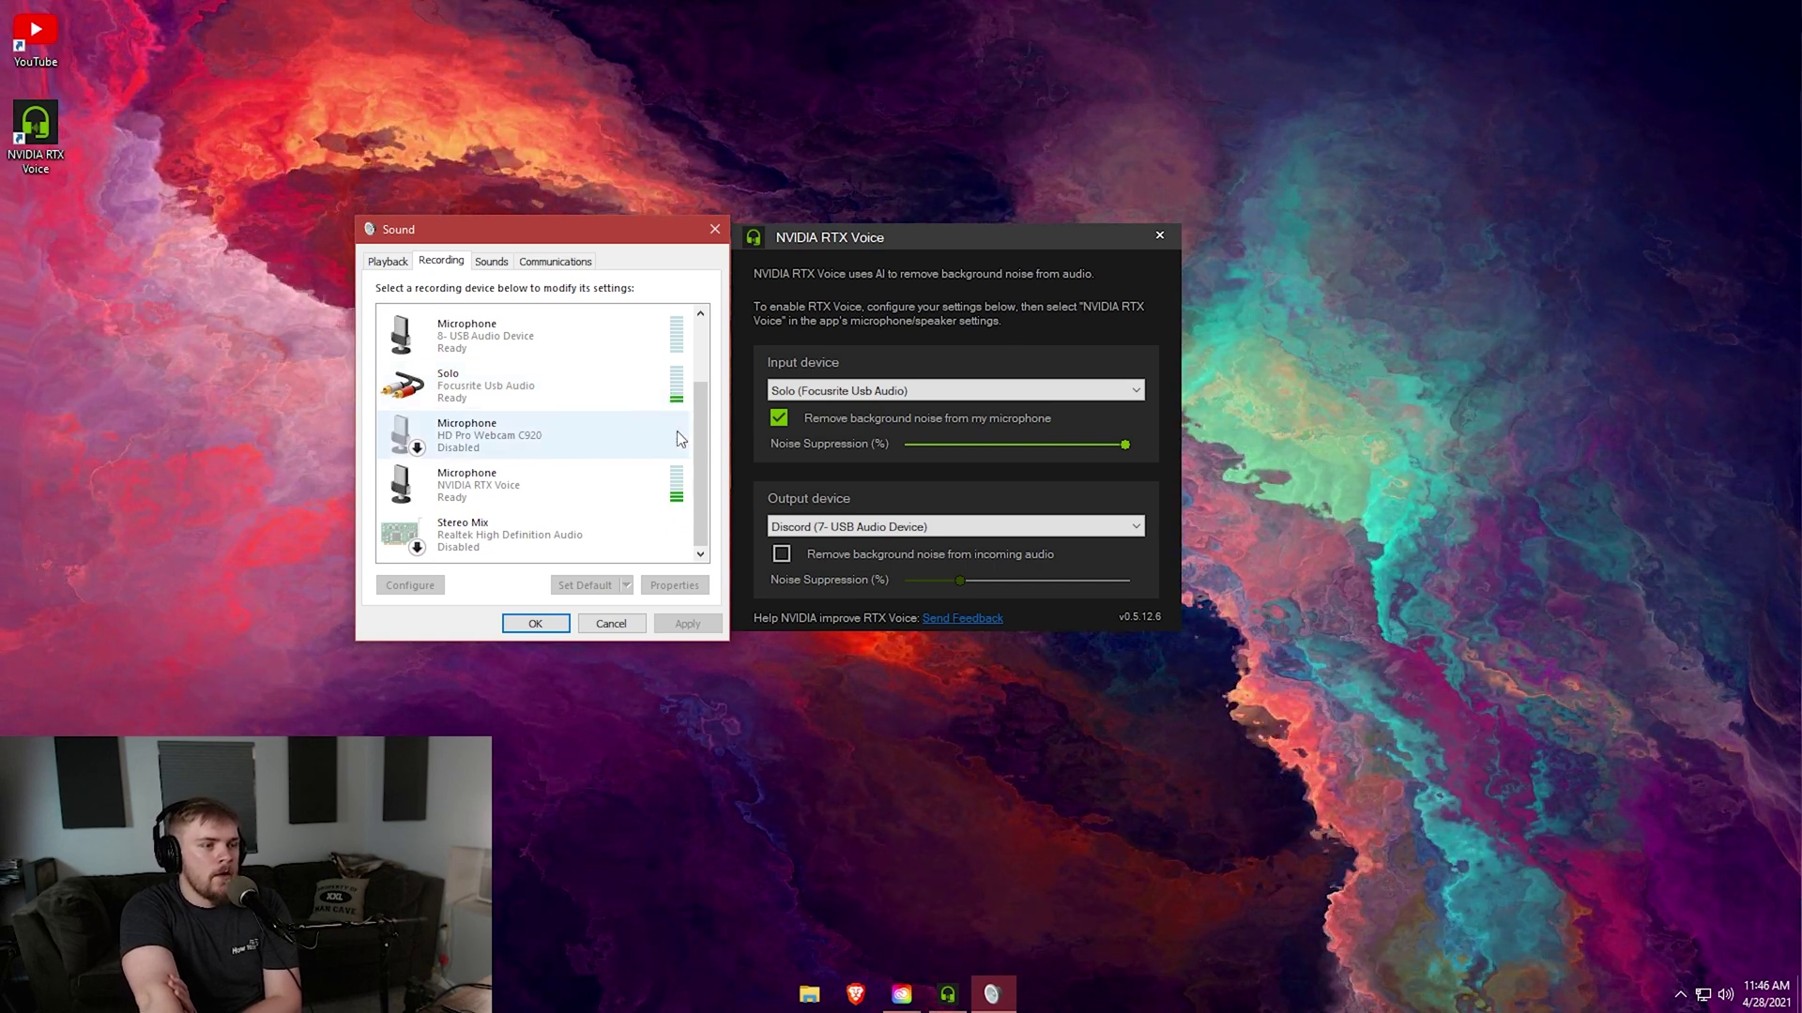
mouse_move(702, 451)
left_mouse_down()
mouse_move(712, 387)
mouse_move(715, 425)
left_mouse_up()
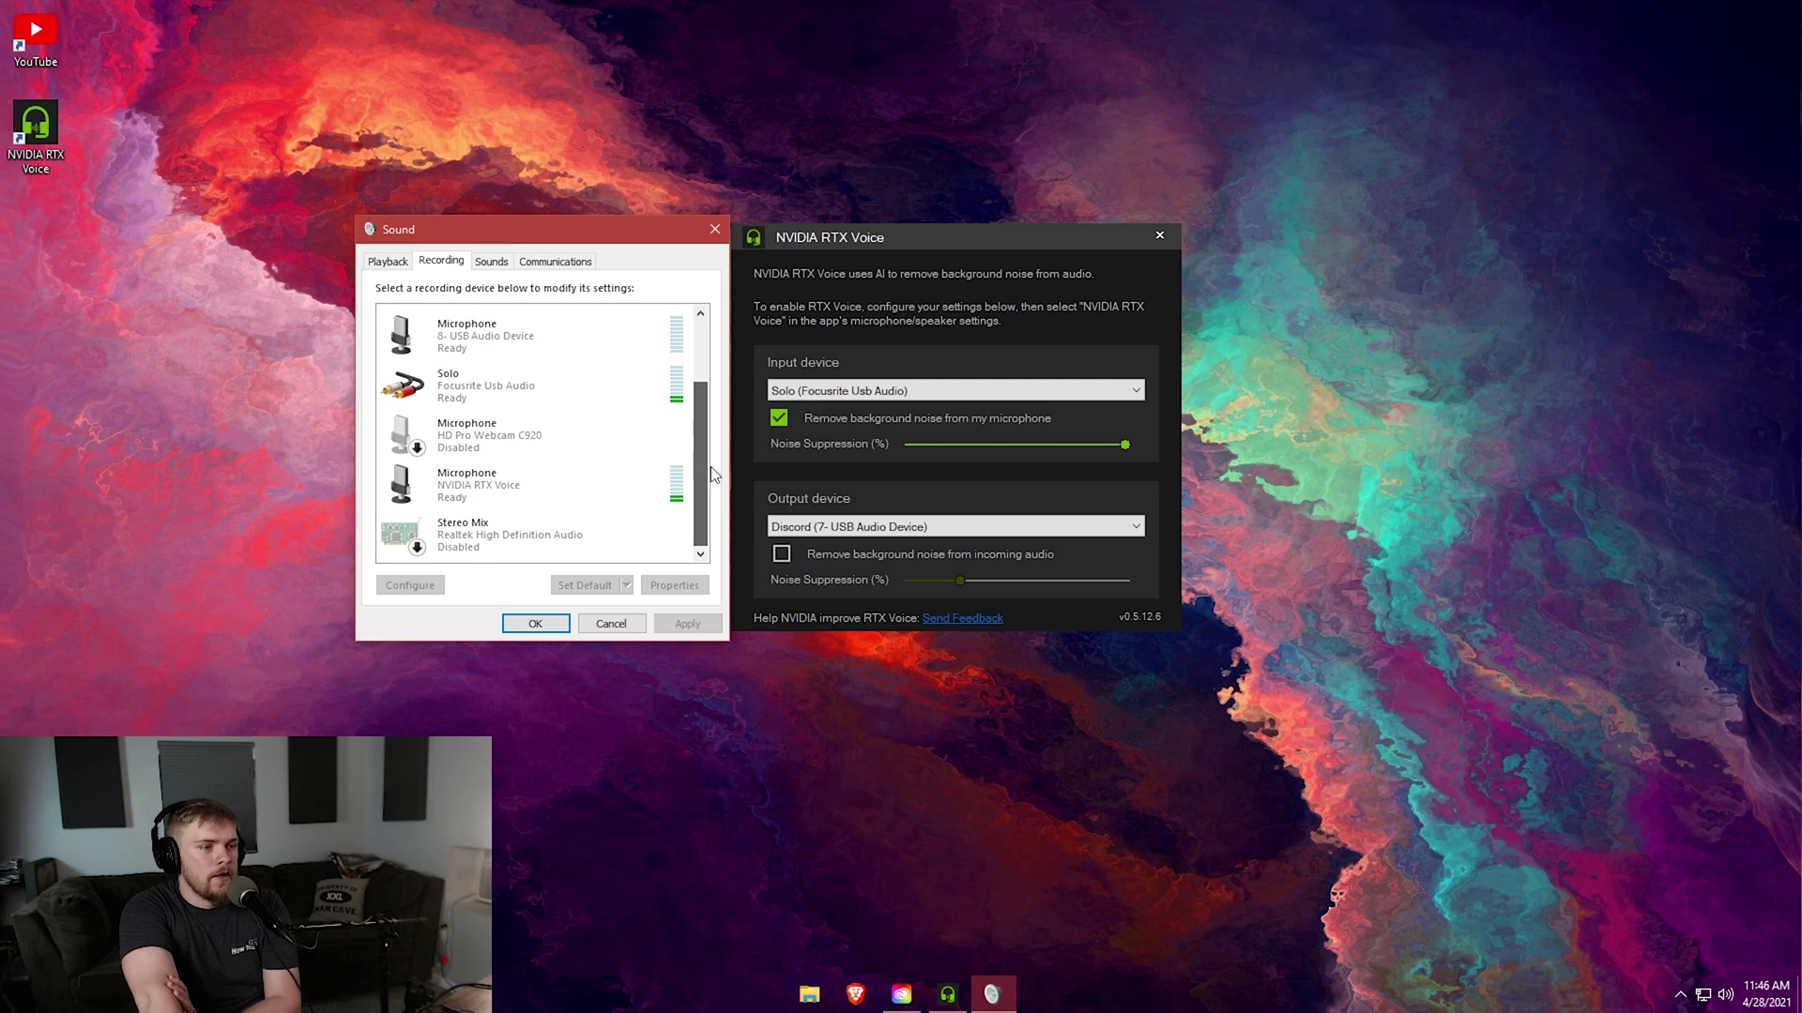
scroll(702, 465, "up", 1)
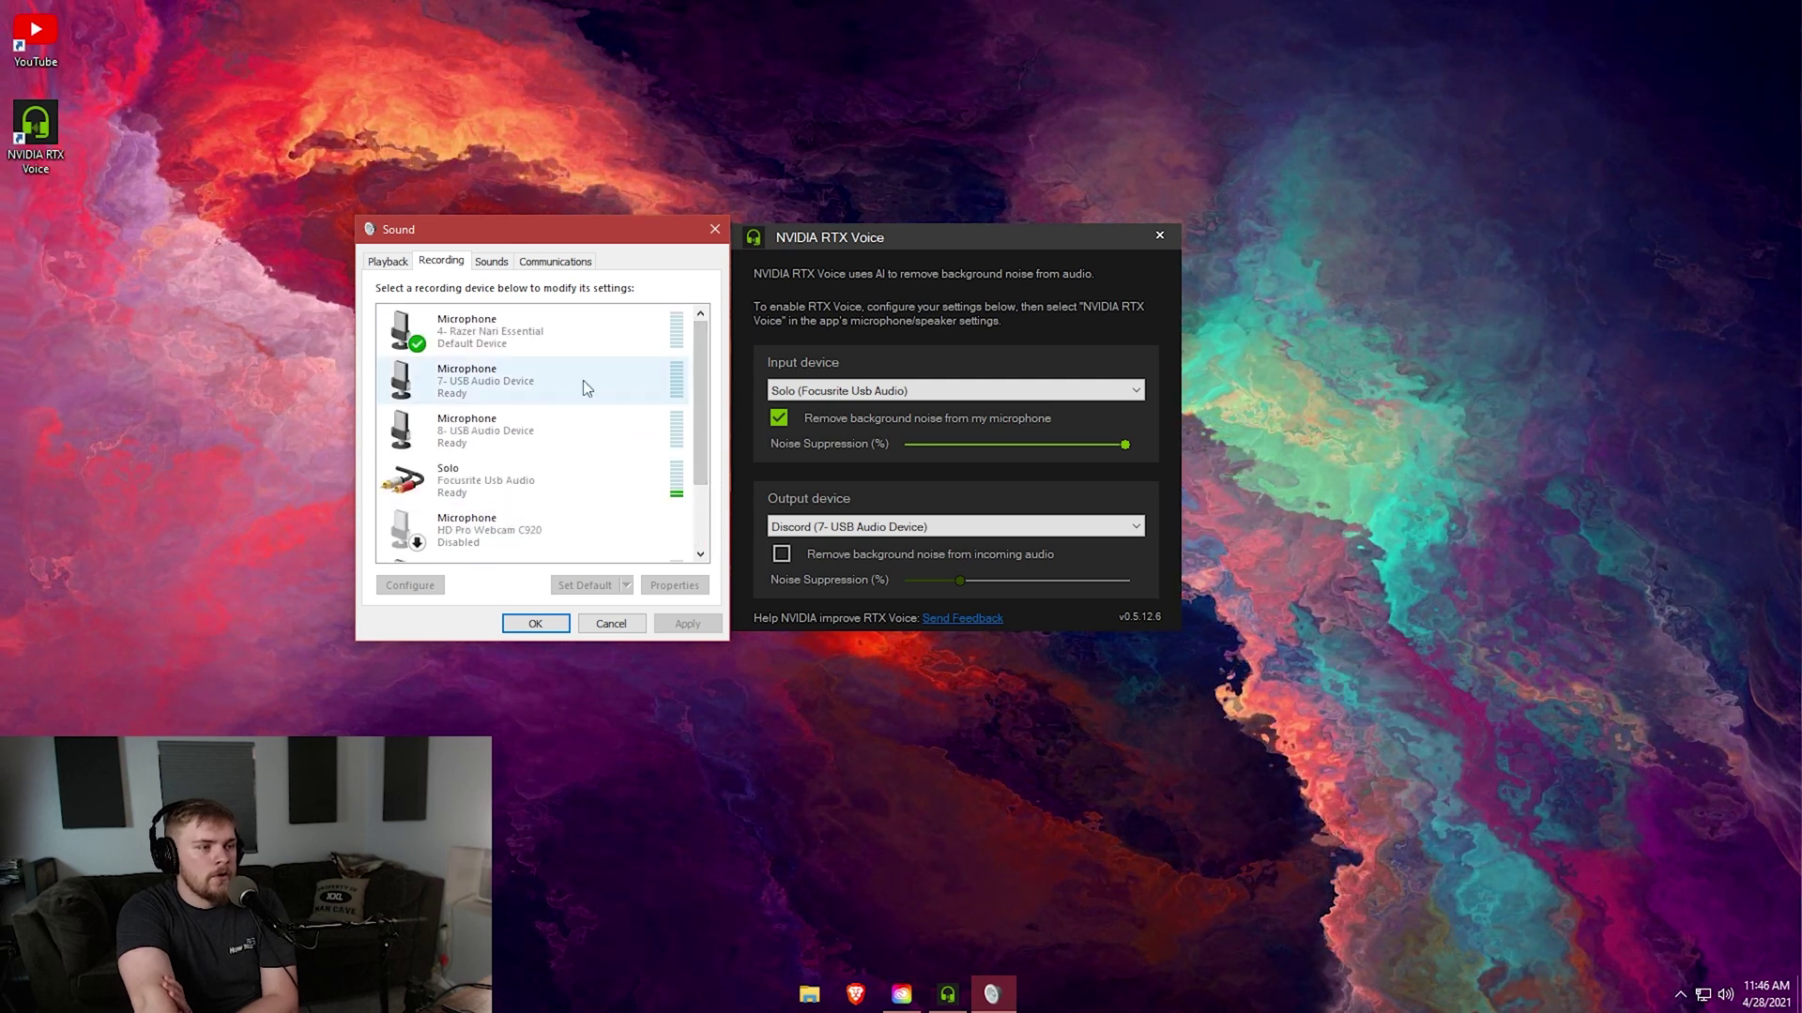
left_click_drag(696, 439, 700, 500)
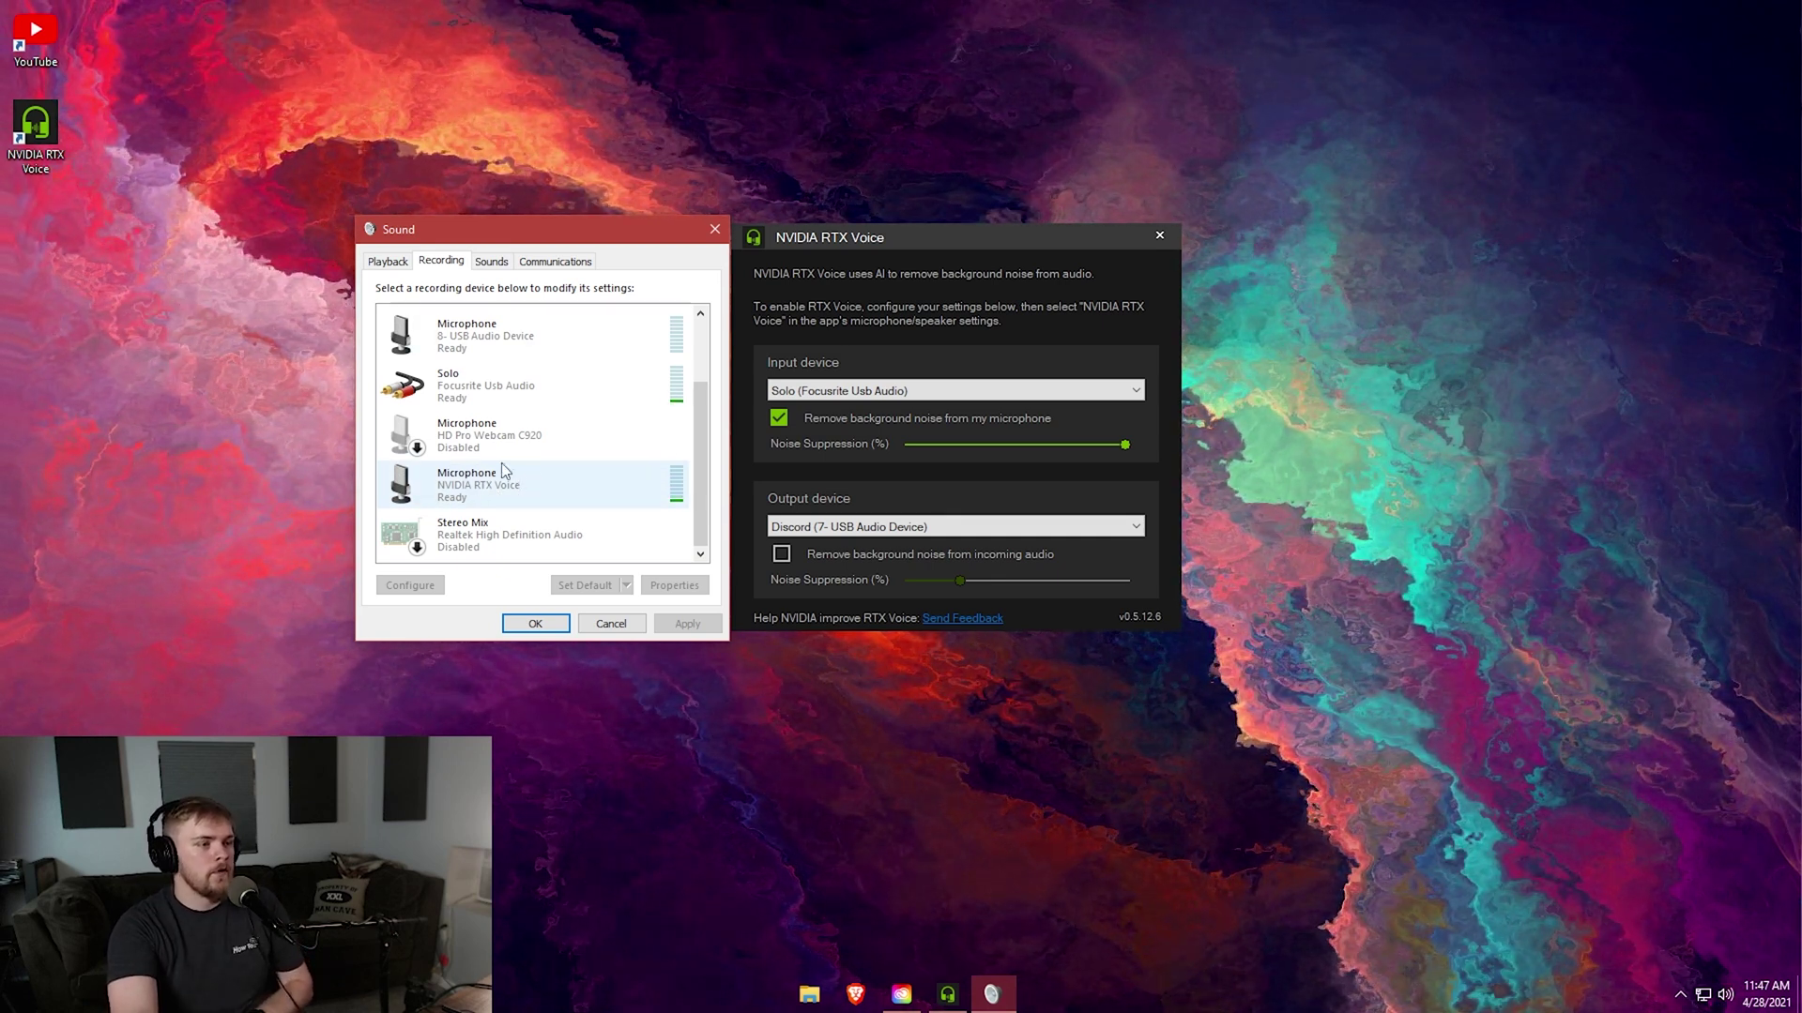
left_click(536, 624)
Launch Audacity, dismiss its welcome message, maximize the window, and select Microphone (NVIDIA RTX Voice) as the recording device.
key("super")
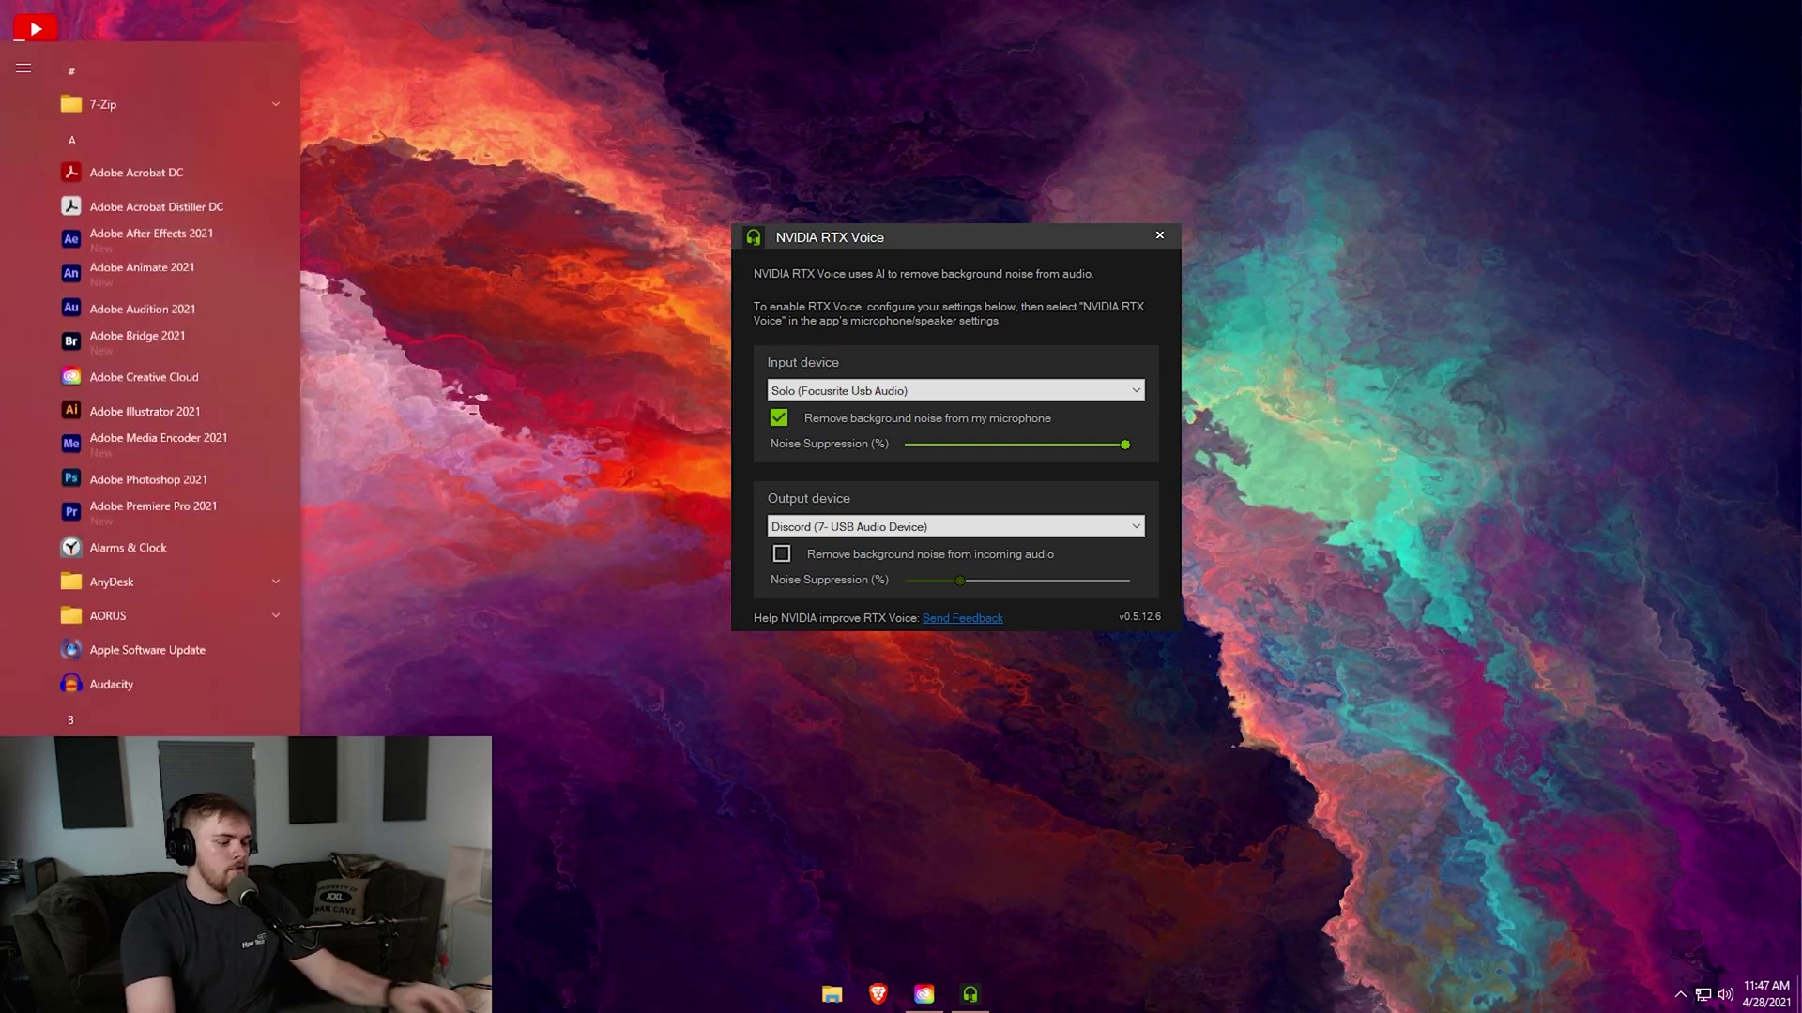
type("audi")
key("Return")
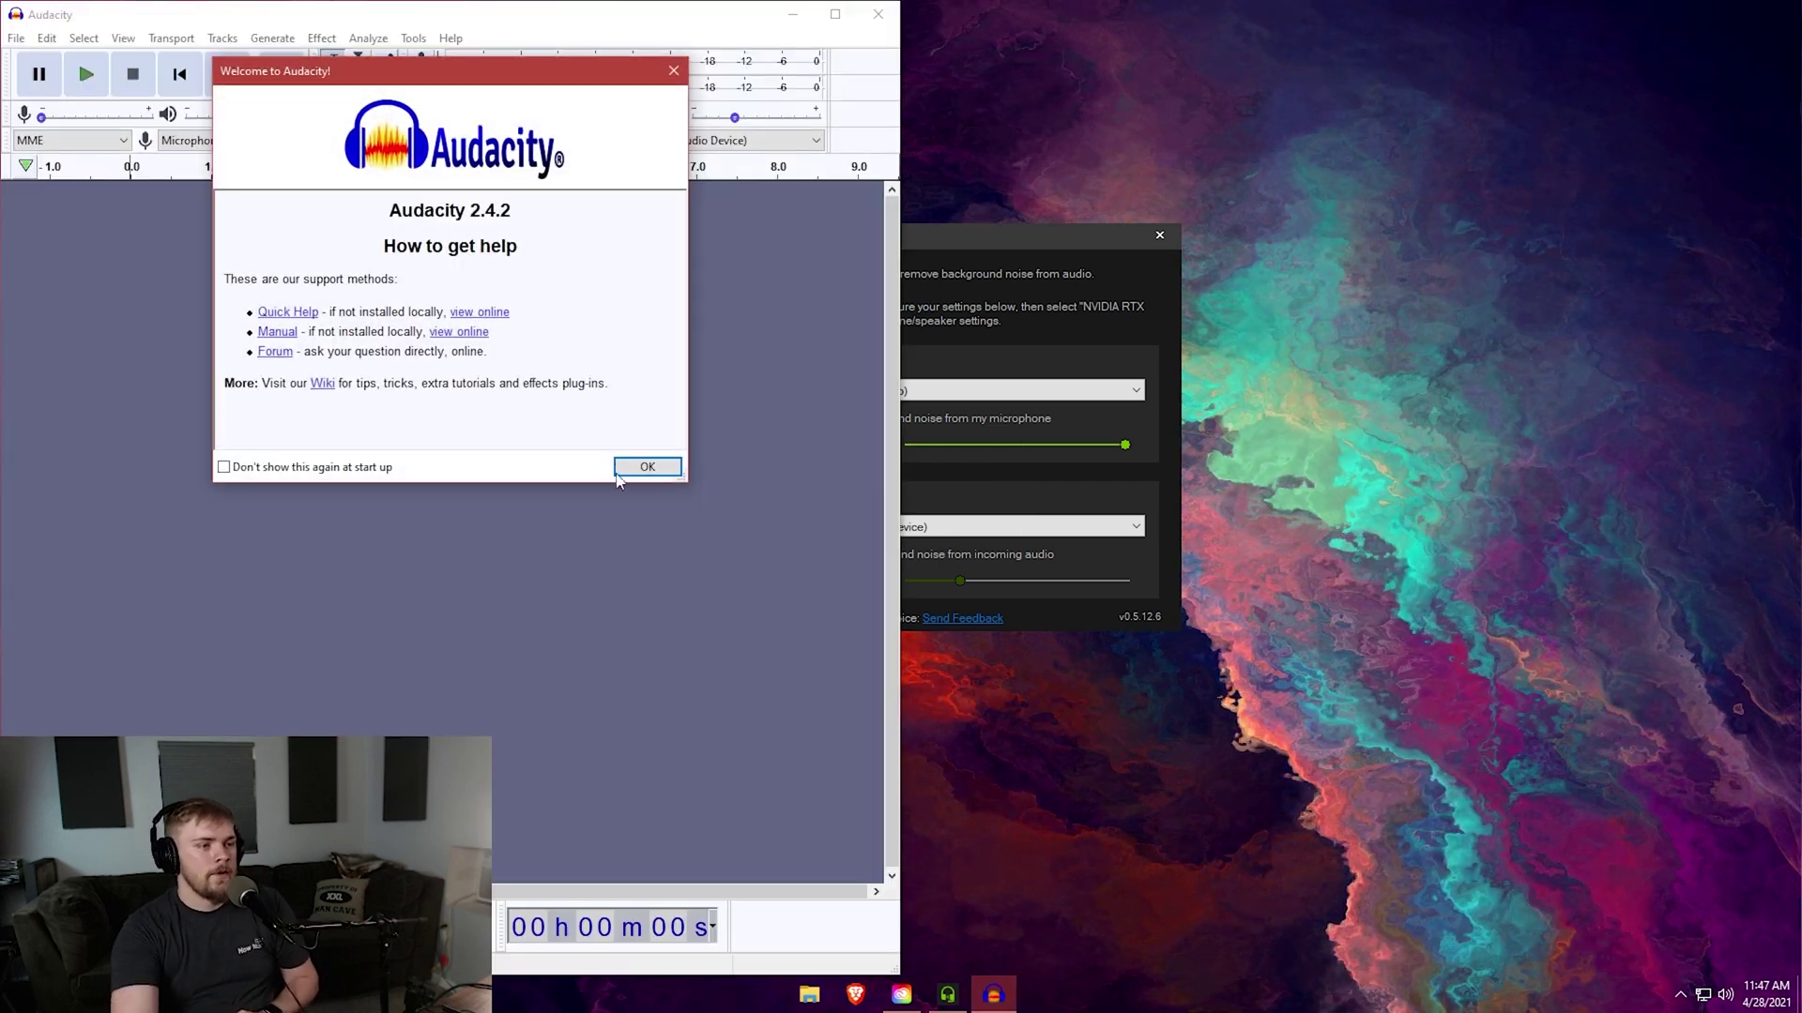
left_click(638, 466)
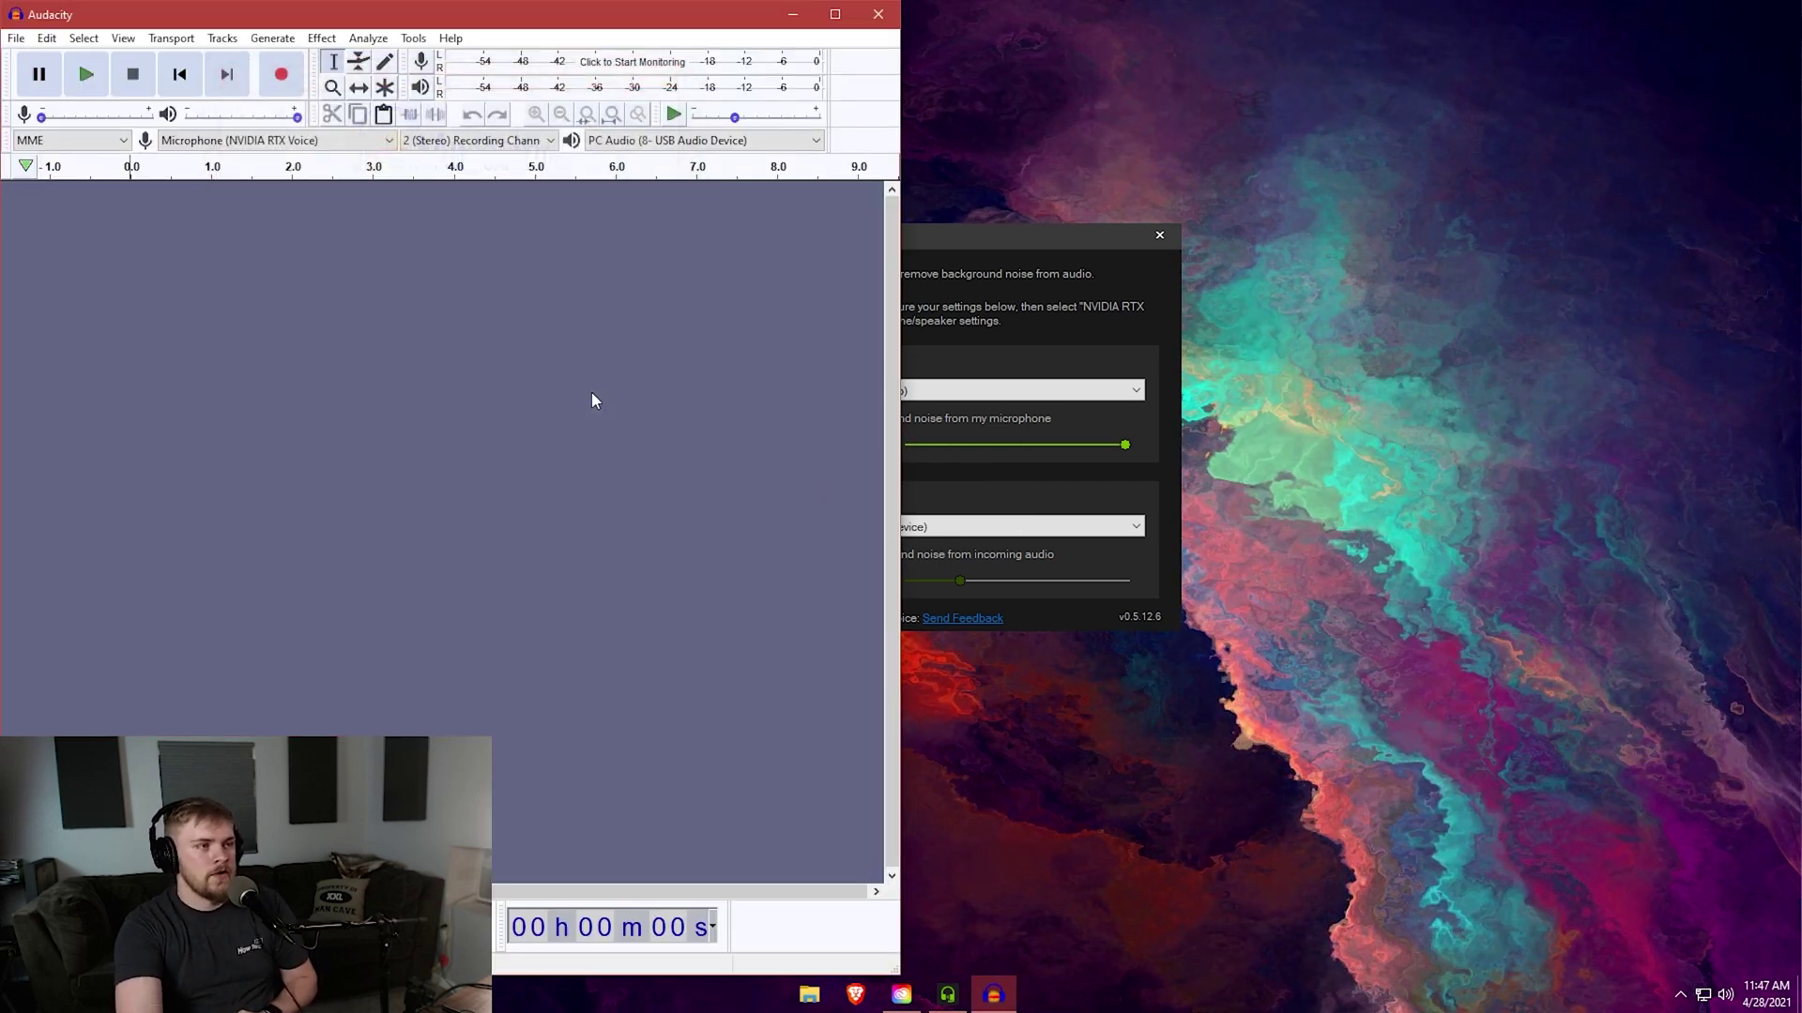
left_click(834, 14)
left_click(355, 107)
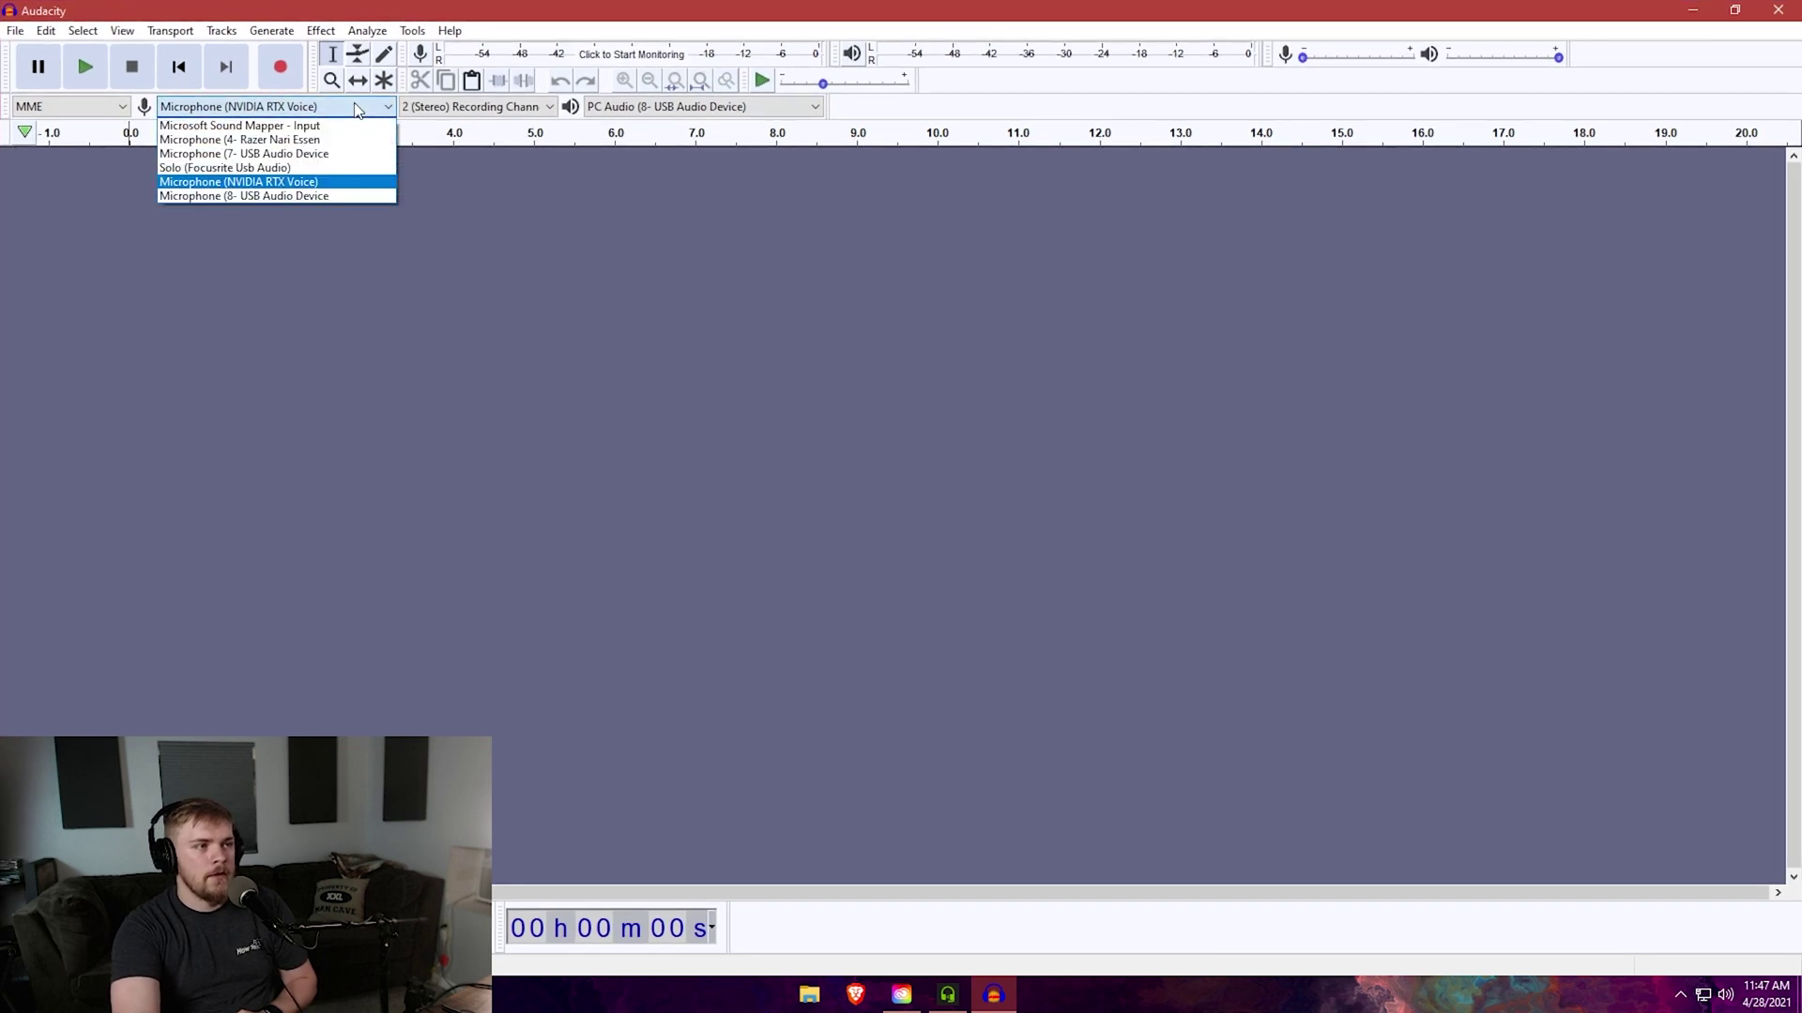
left_click(326, 185)
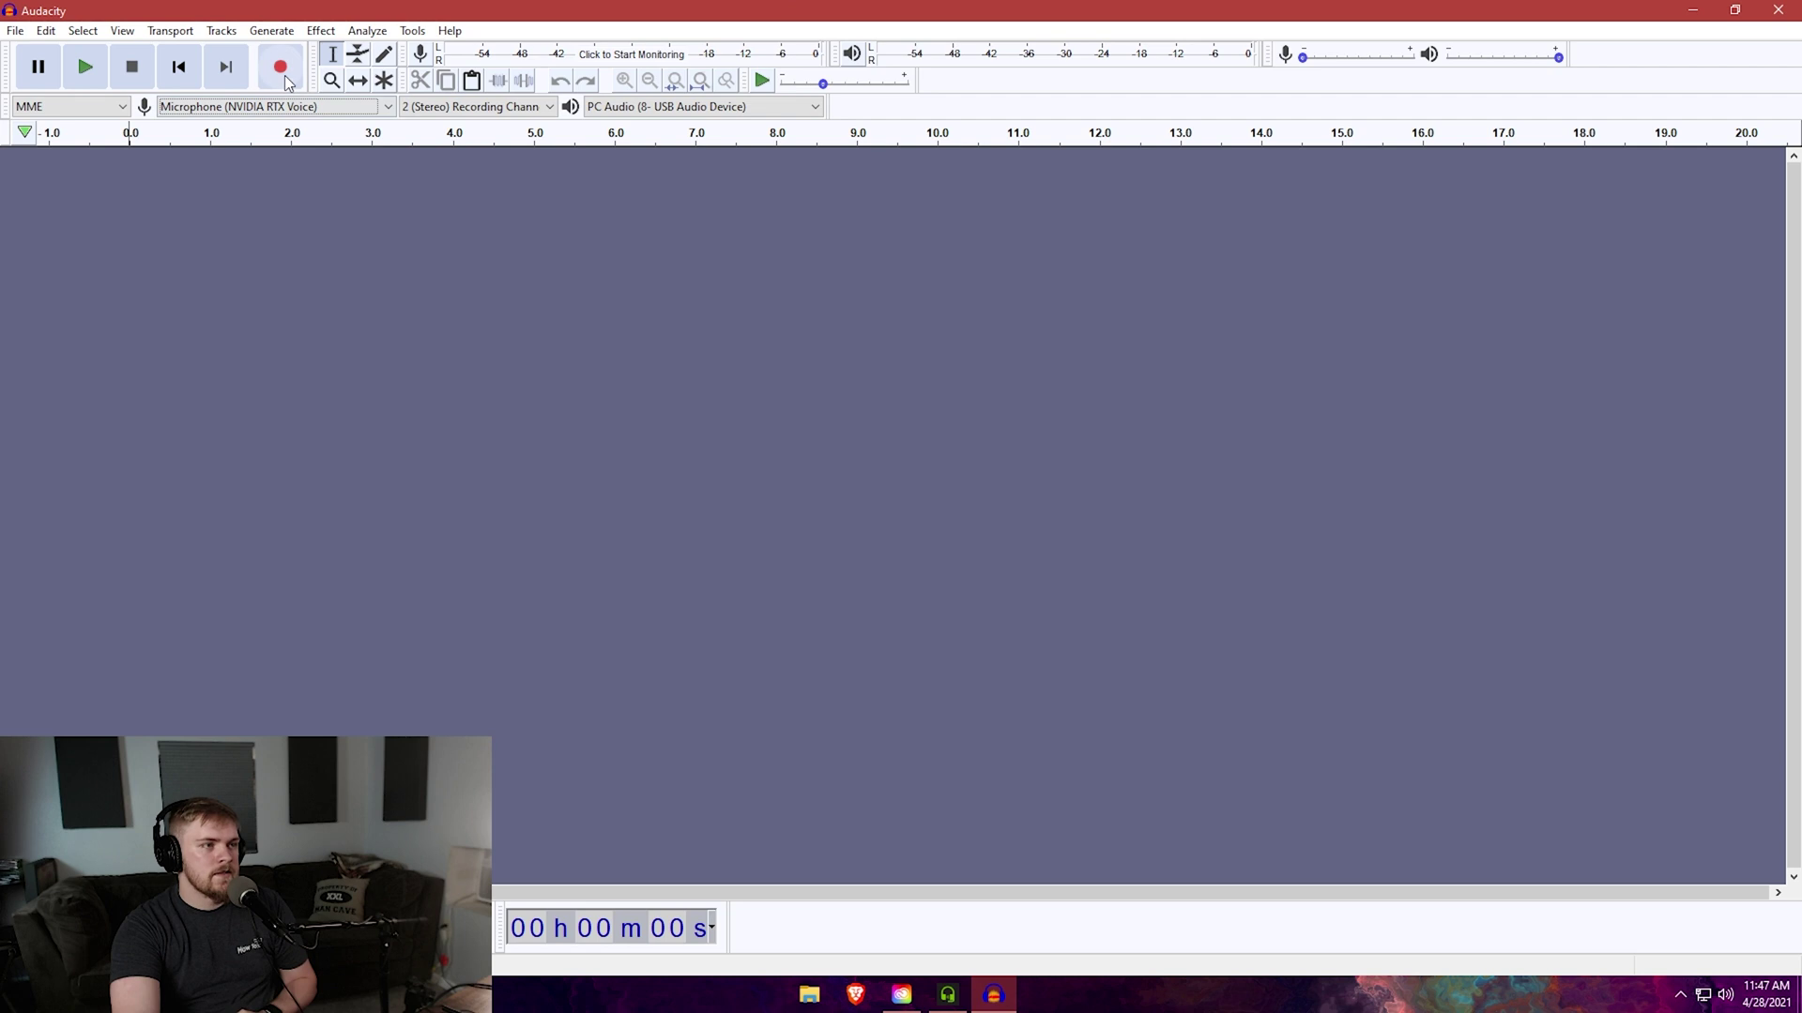
Record a stereo voice test of about 26 seconds, and close Audacity without saving the project.
left_click(286, 82)
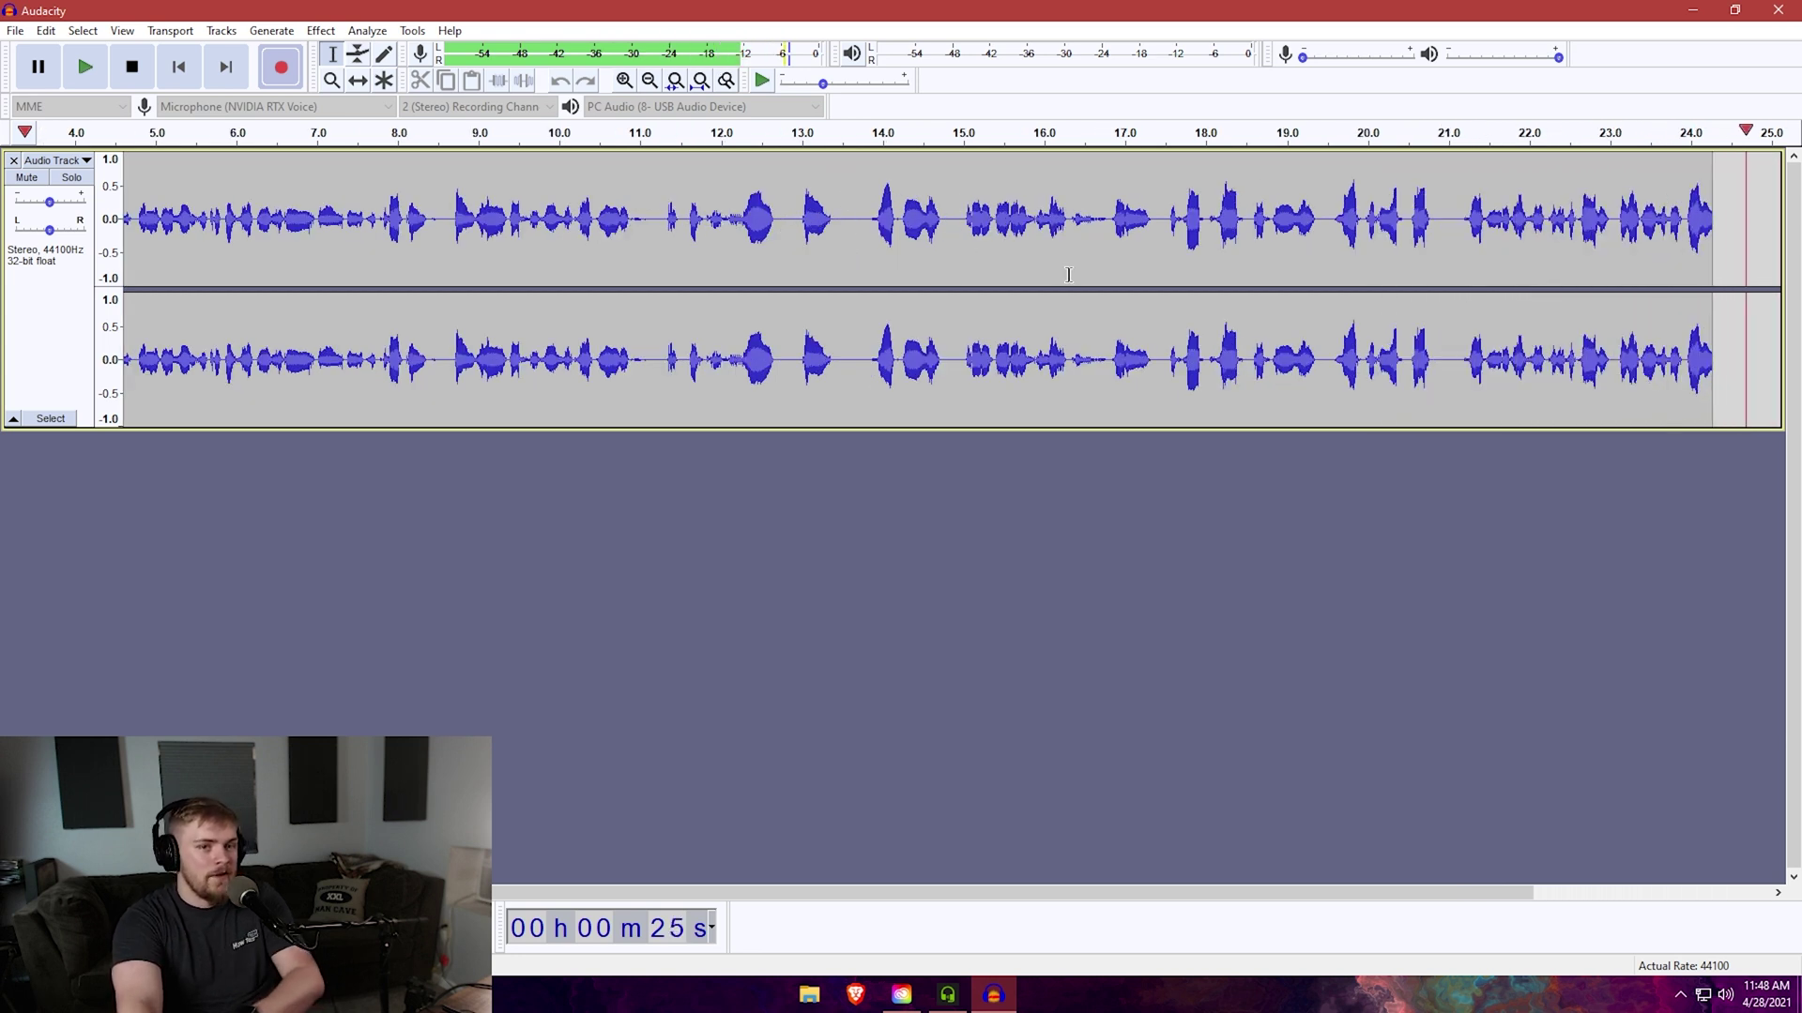
key("space")
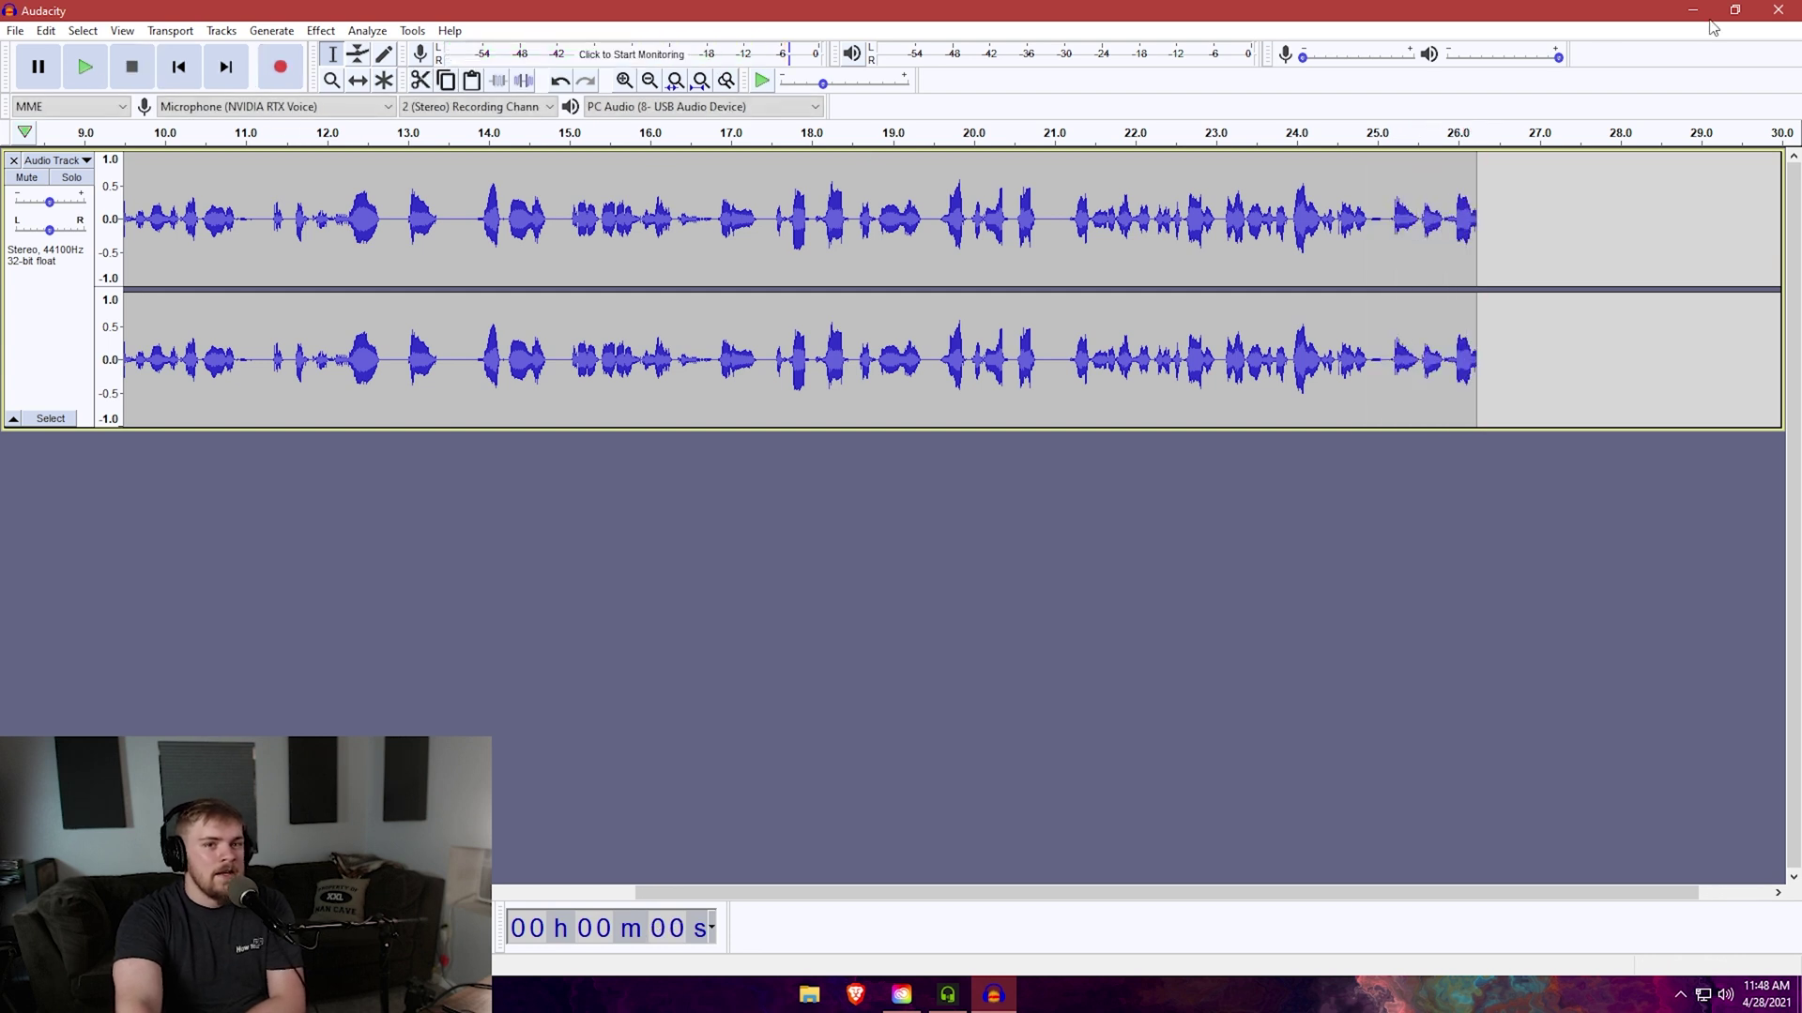
left_click(1778, 10)
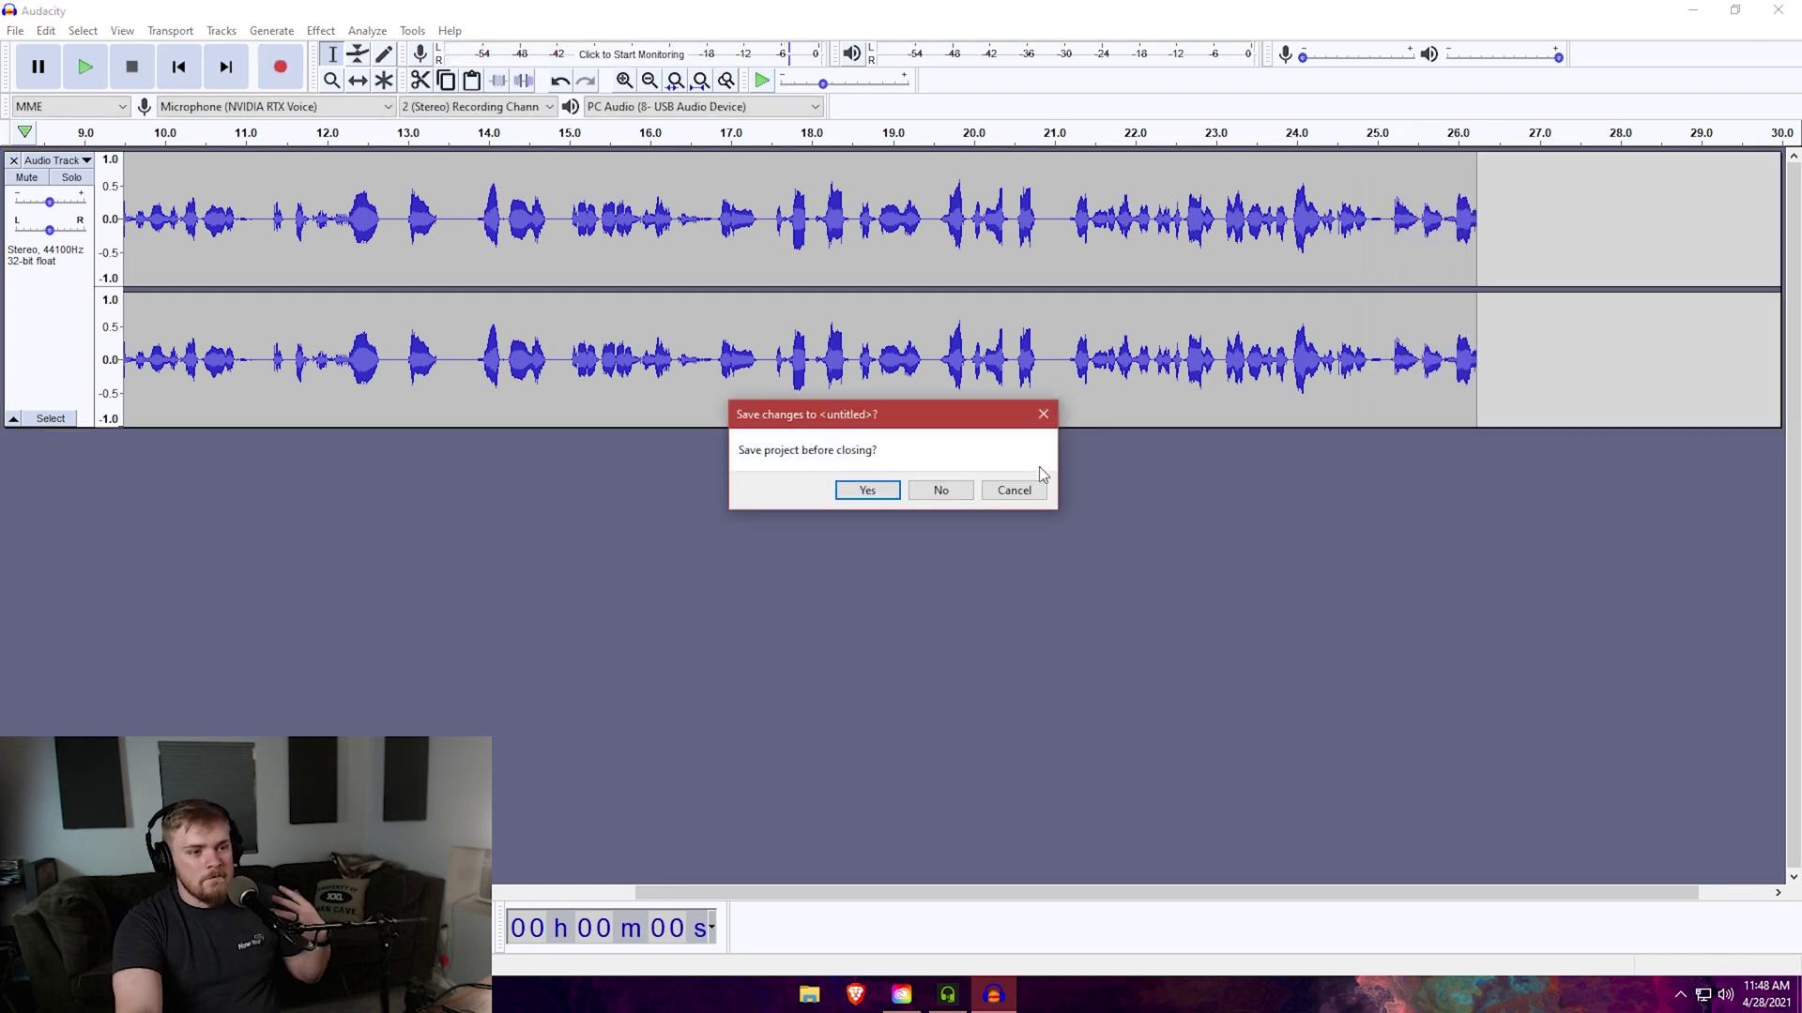
left_click(944, 492)
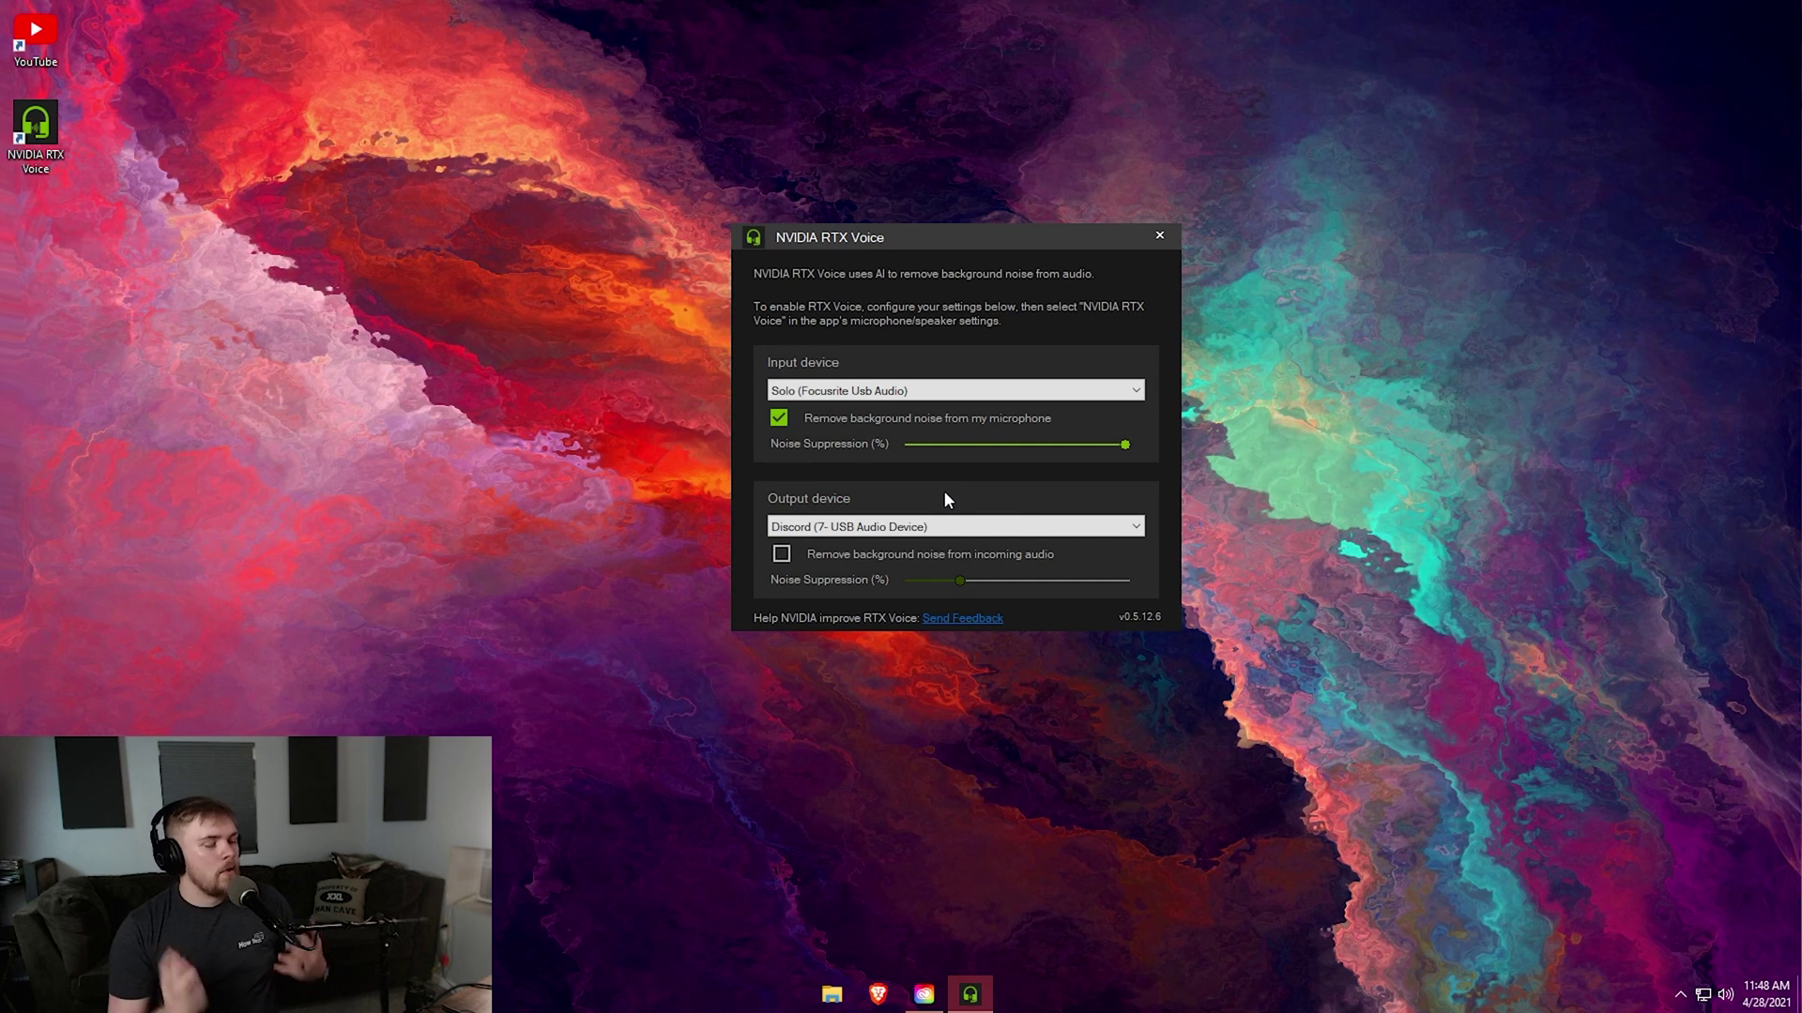